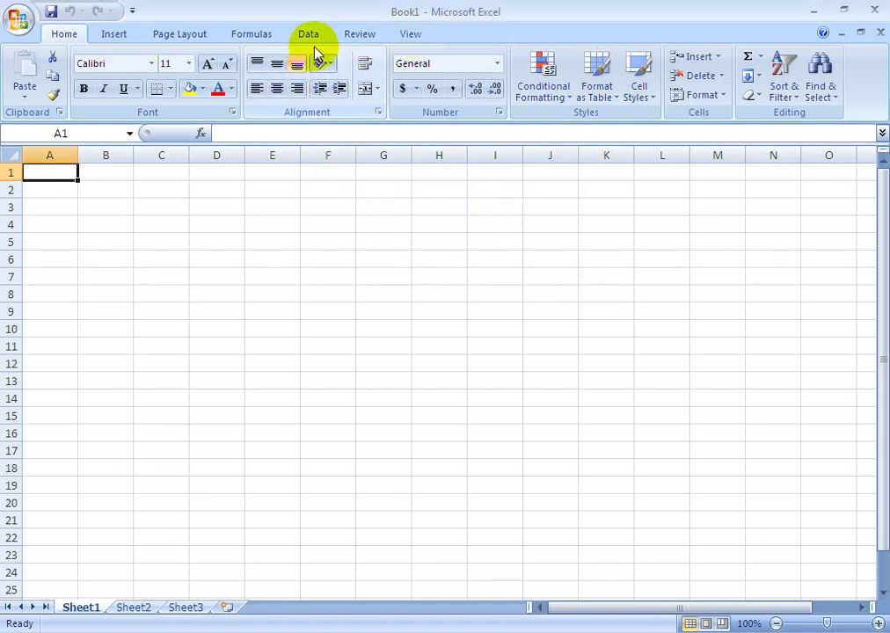
Hide the sheet's gridlines and zoom in on the cells.
{"action": "left_click", "coordinate": [409, 37]}
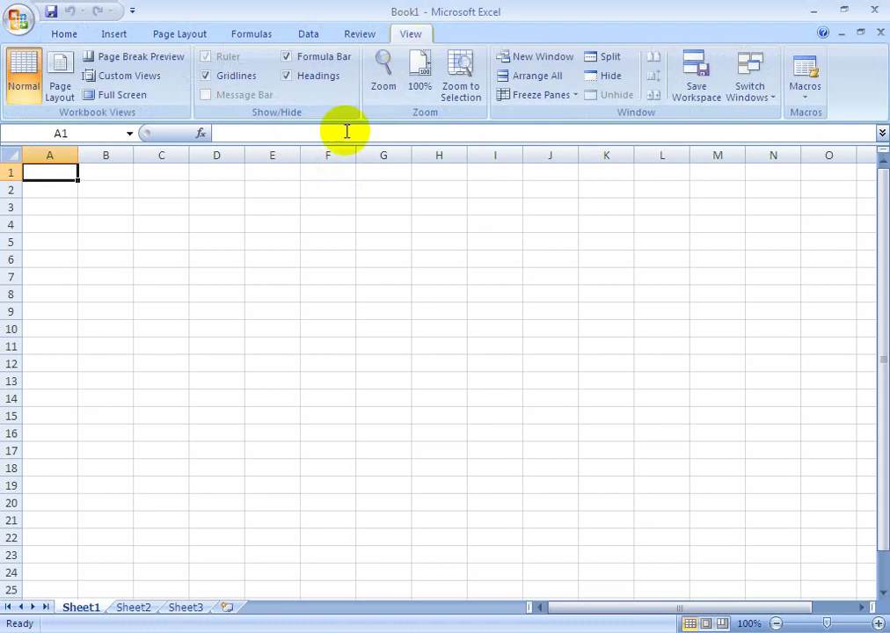
{"action": "left_click", "coordinate": [248, 78]}
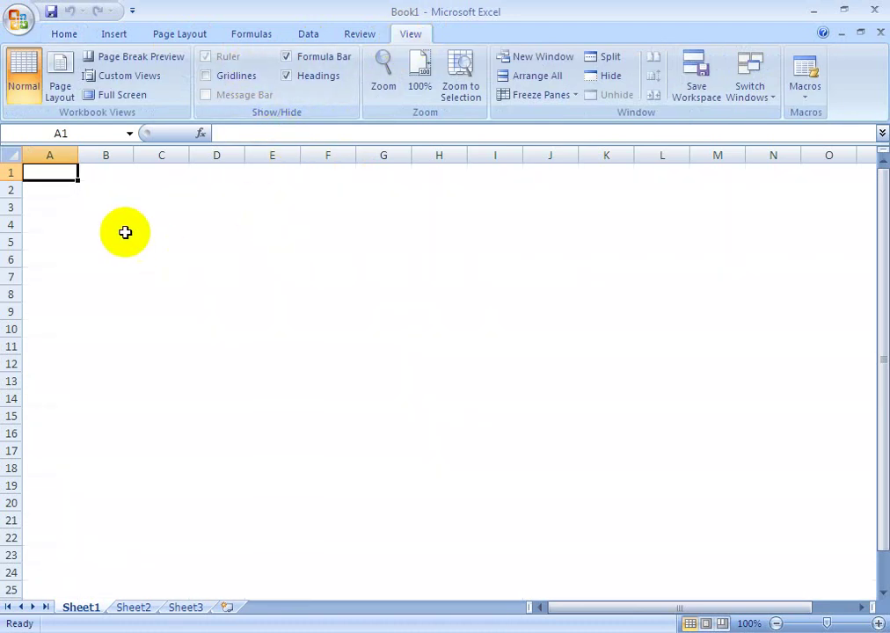
{"action": "left_click", "coordinate": [59, 229]}
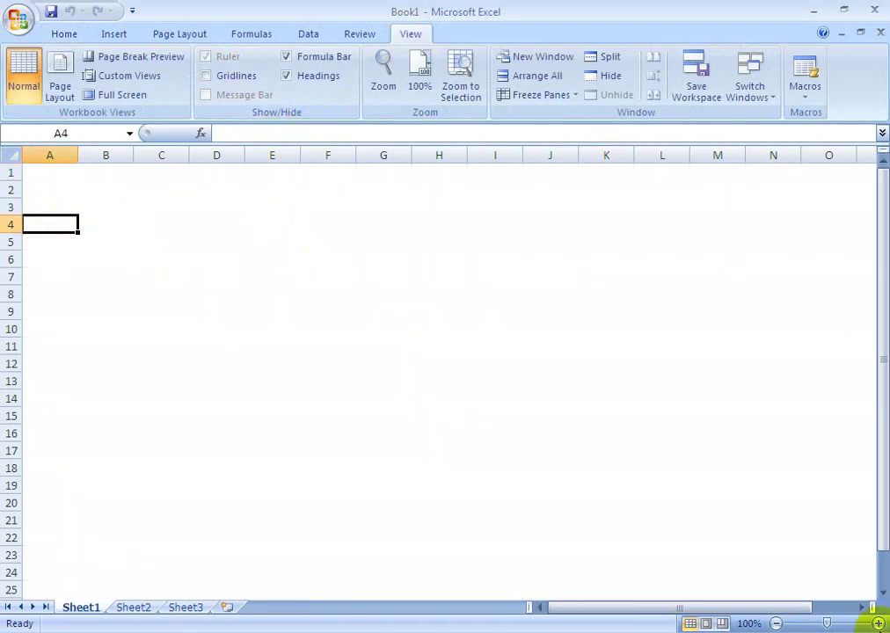
{"action": "left_click", "coordinate": [878, 623]}
{"action": "left_click", "coordinate": [878, 624]}
{"action": "left_click", "coordinate": [878, 624]}
{"action": "left_click", "coordinate": [878, 624]}
{"action": "left_click", "coordinate": [877, 624]}
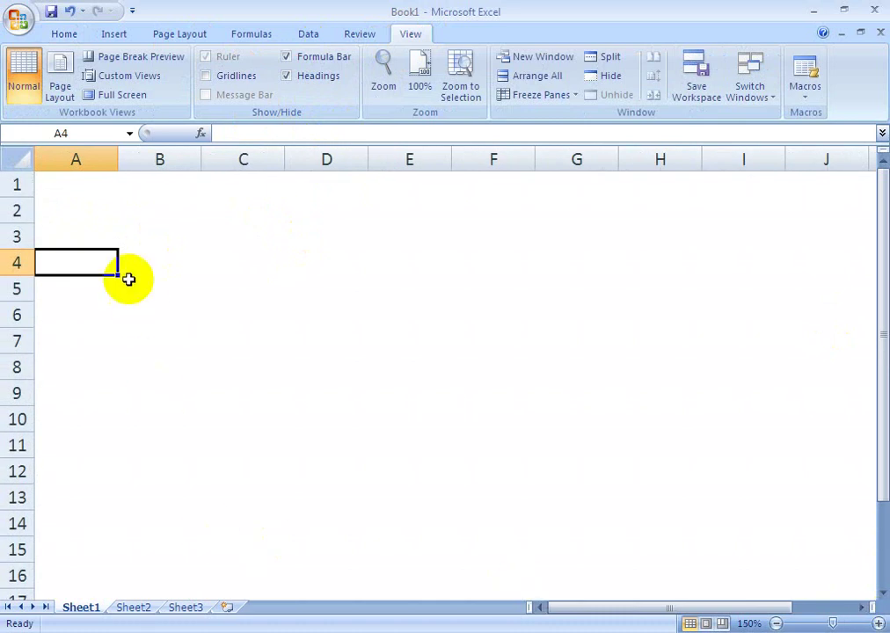
Enter the label incom in A2 and the year 2001 in B2.
{"action": "left_click", "coordinate": [96, 211]}
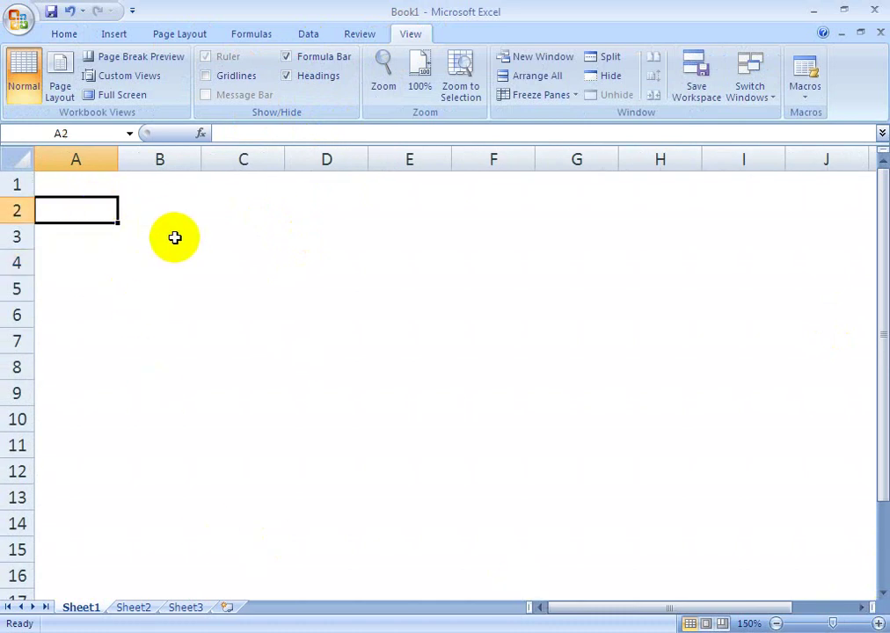
{"action": "type", "text": "inc"}
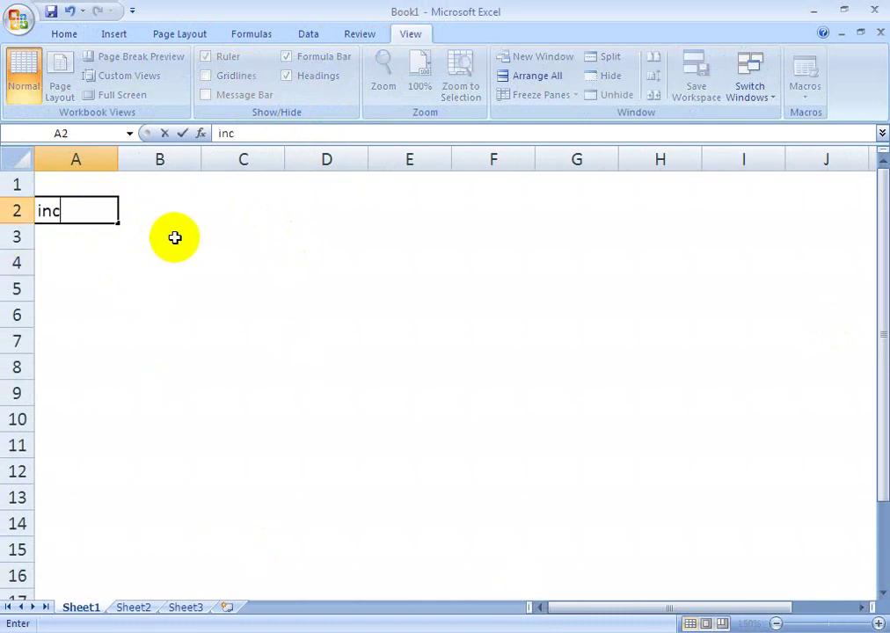
{"action": "type", "text": "om"}
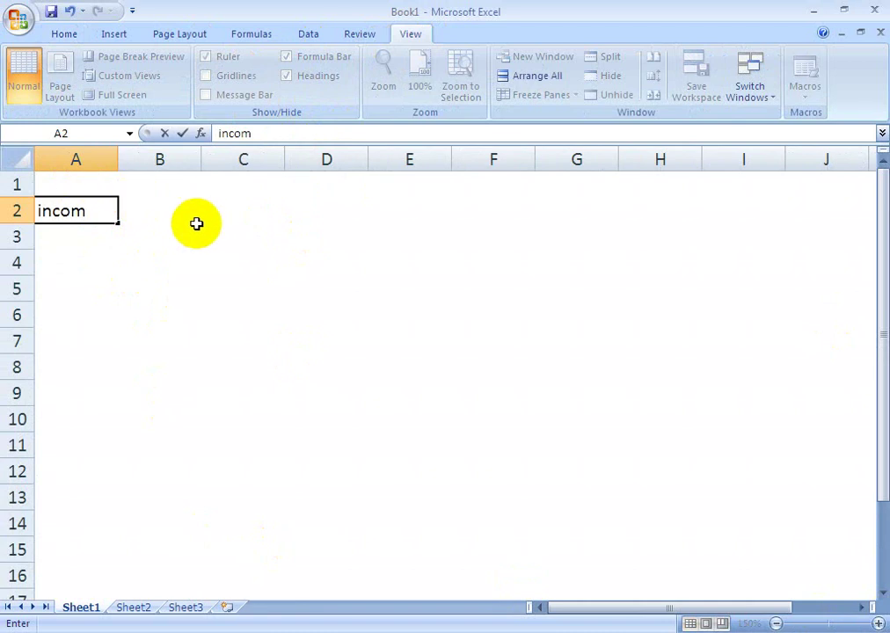
{"action": "left_click", "coordinate": [185, 218]}
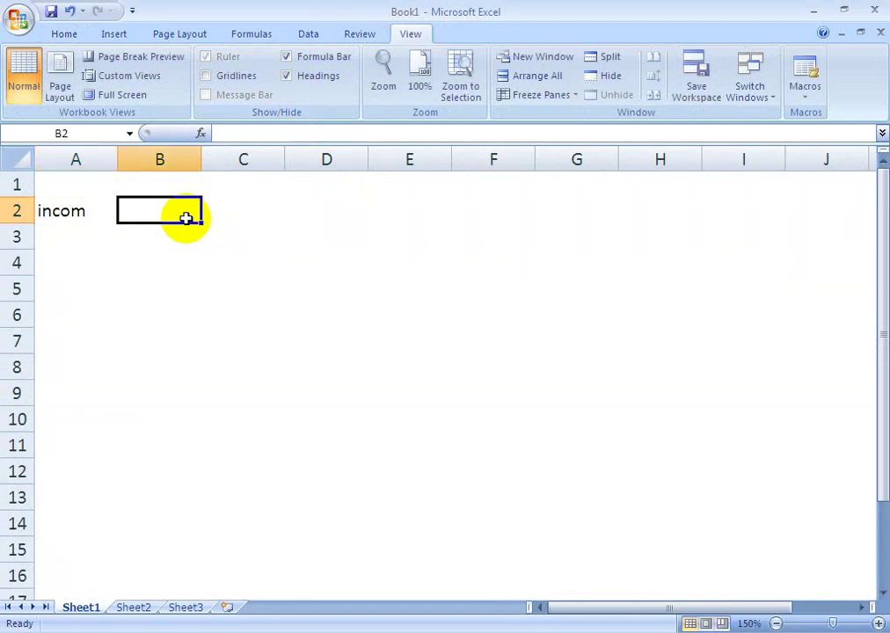
{"action": "type", "text": "200"}
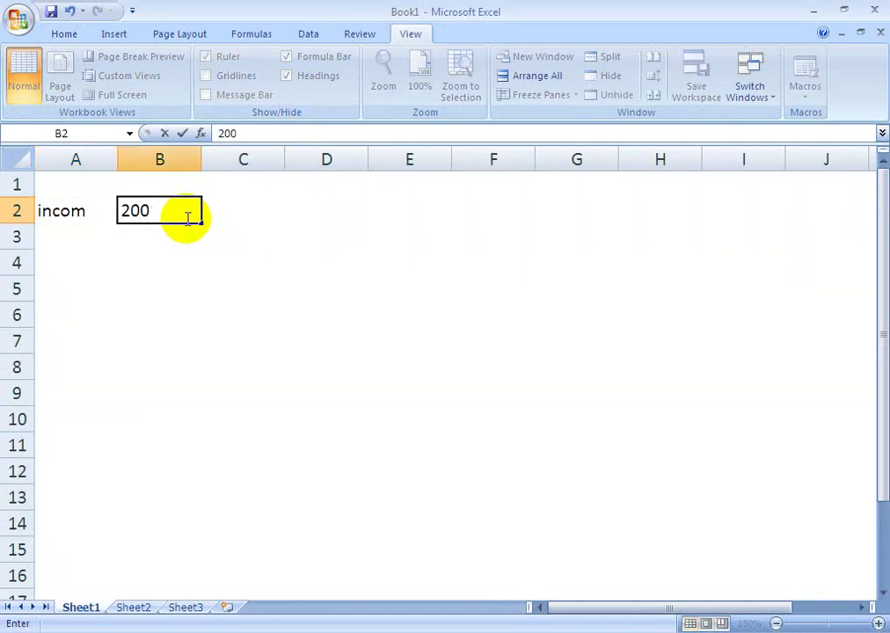
{"action": "type", "text": "1"}
{"action": "key", "text": "Tab"}
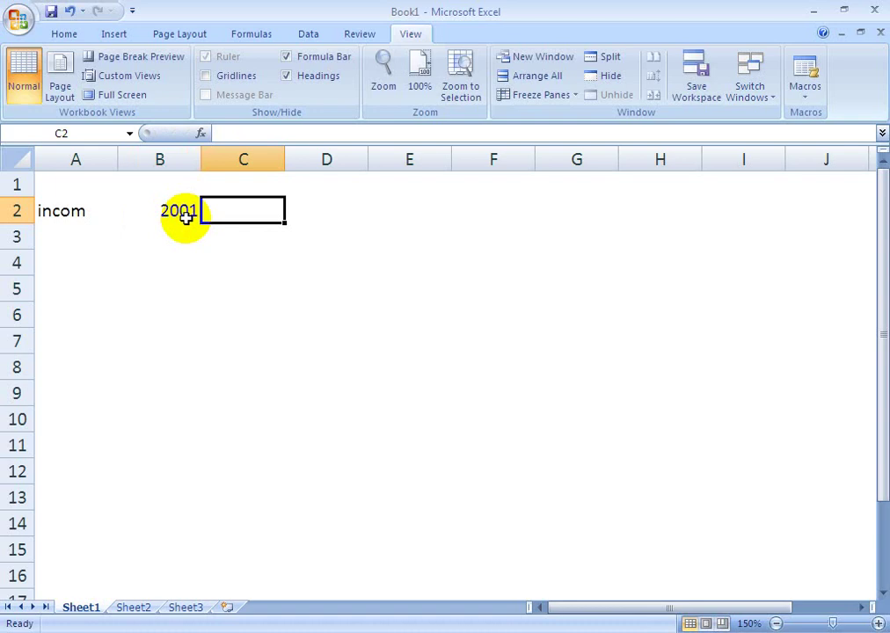
Enter 2002 and 2003 in C2 and D2, then clear both cells again.
{"action": "type", "text": "2002"}
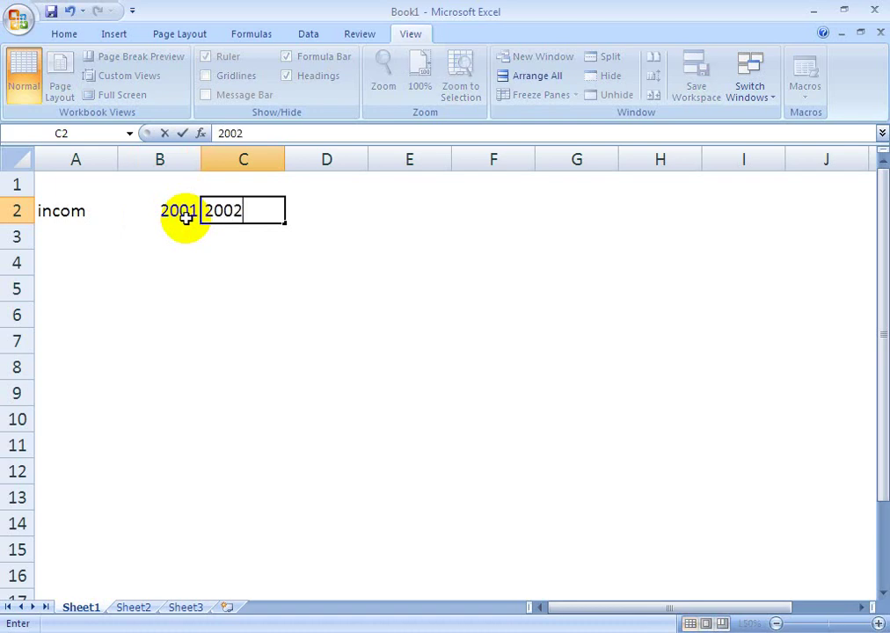
{"action": "key", "text": "Tab"}
{"action": "type", "text": "20"}
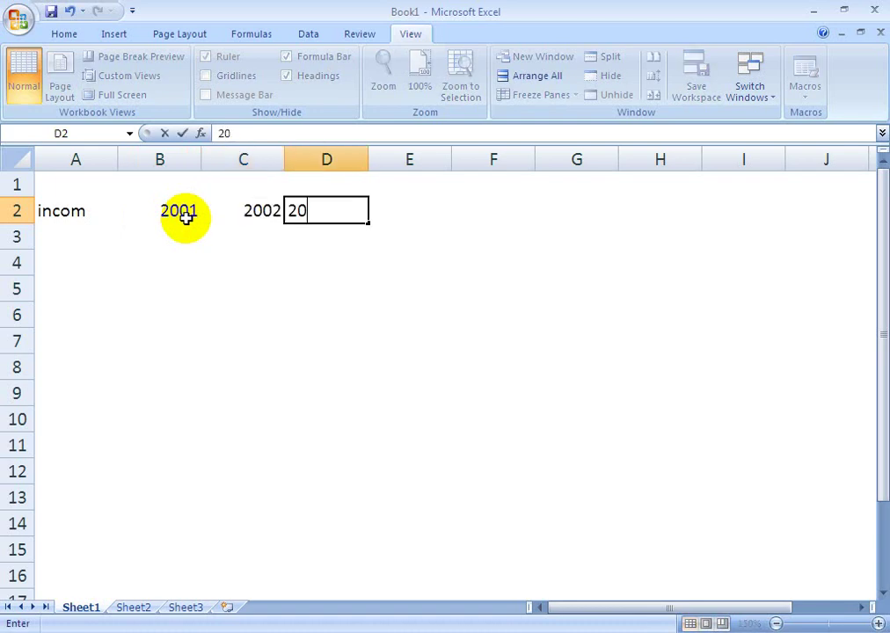
{"action": "type", "text": "03"}
{"action": "key", "text": "Tab"}
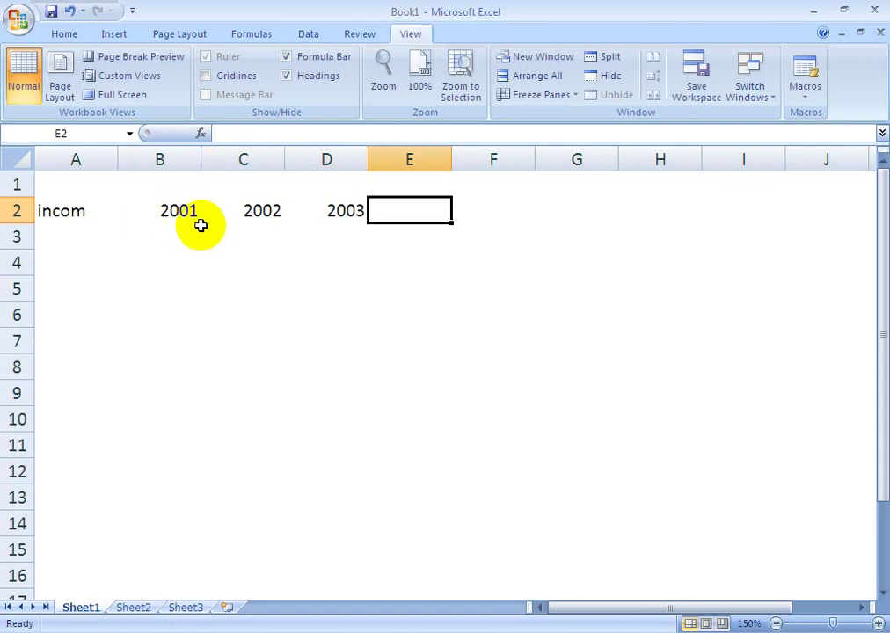
{"action": "left_click", "coordinate": [343, 215]}
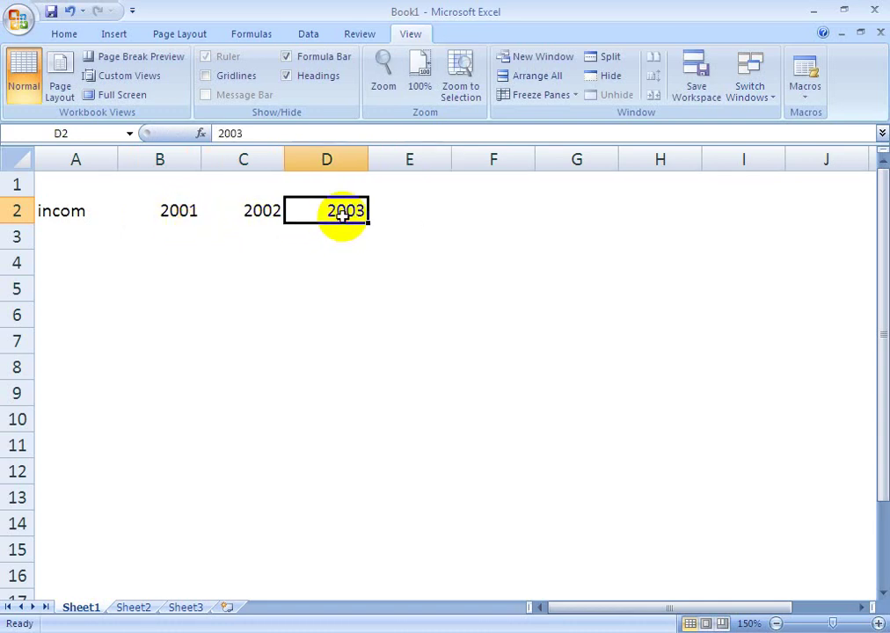
{"action": "key", "text": "BackSpace"}
{"action": "left_click", "coordinate": [253, 213]}
{"action": "key", "text": "BackSpace"}
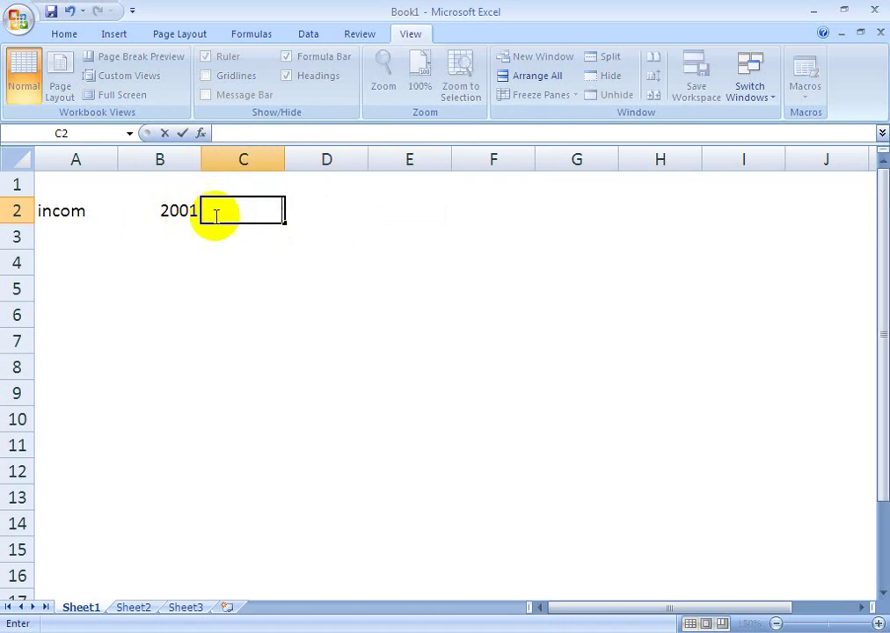
Give the header cells A2:B2 a thick bottom border.
{"action": "left_click", "coordinate": [69, 207]}
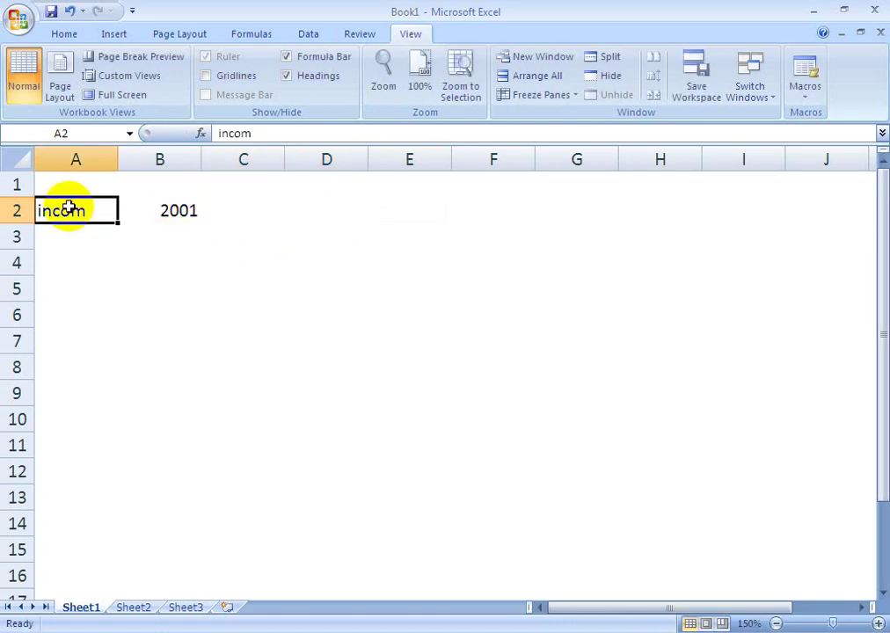
{"action": "left_click", "coordinate": [61, 242]}
{"action": "left_click_drag", "start_coordinate": [44, 210], "coordinate": [136, 212]}
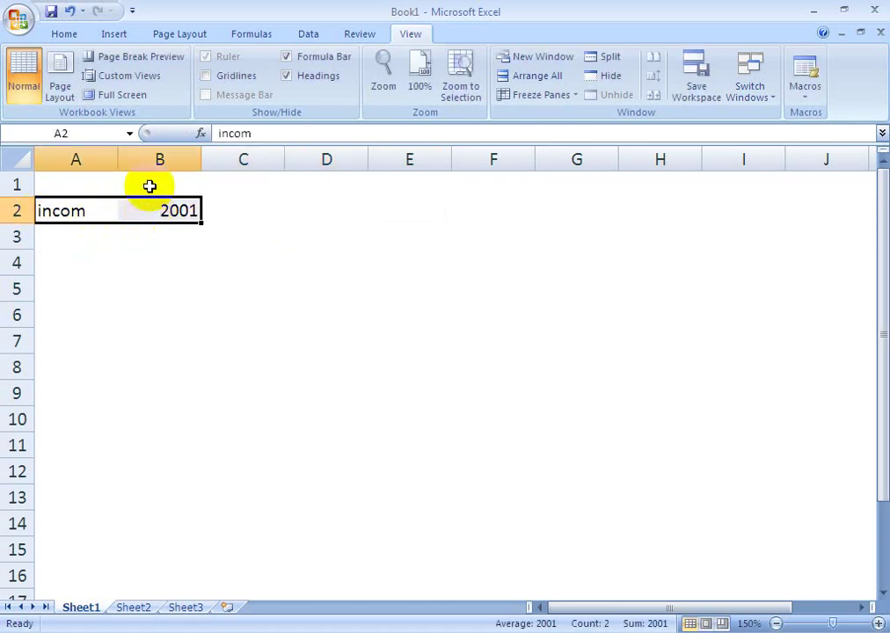
{"action": "left_click", "coordinate": [69, 35]}
{"action": "left_click", "coordinate": [172, 89]}
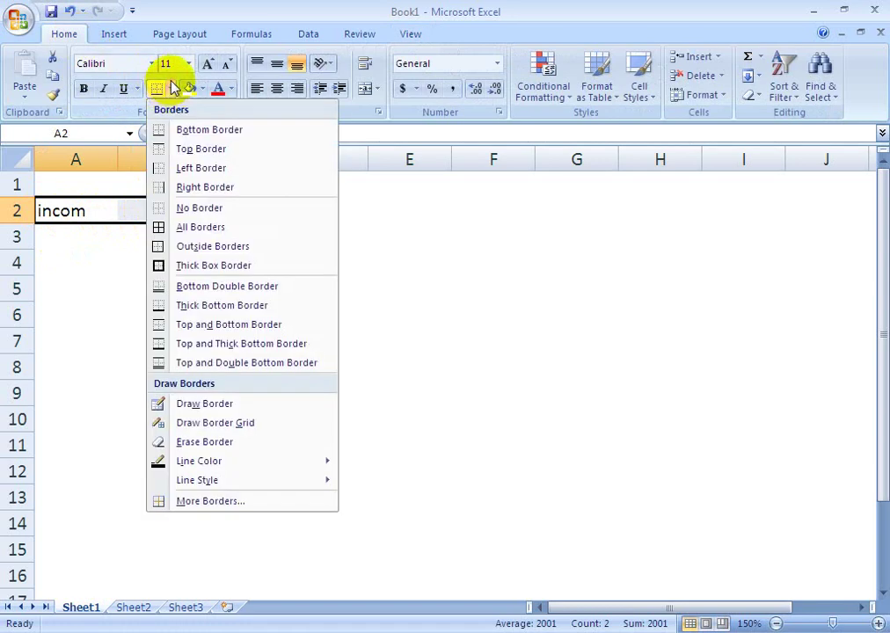
{"action": "left_click", "coordinate": [189, 301]}
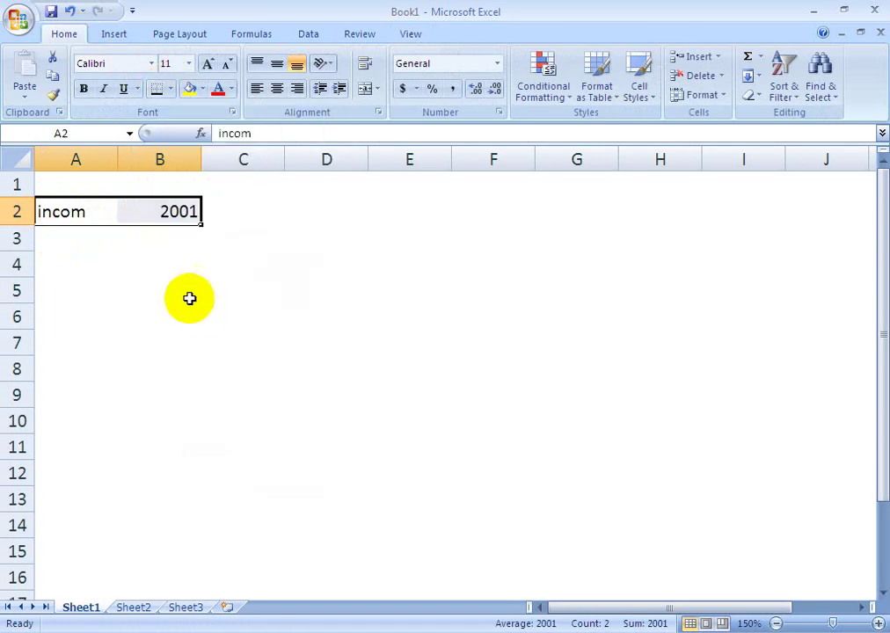
{"action": "left_click", "coordinate": [65, 260]}
List the income items hotel, bus and college in A3:A5.
{"action": "left_click", "coordinate": [52, 238]}
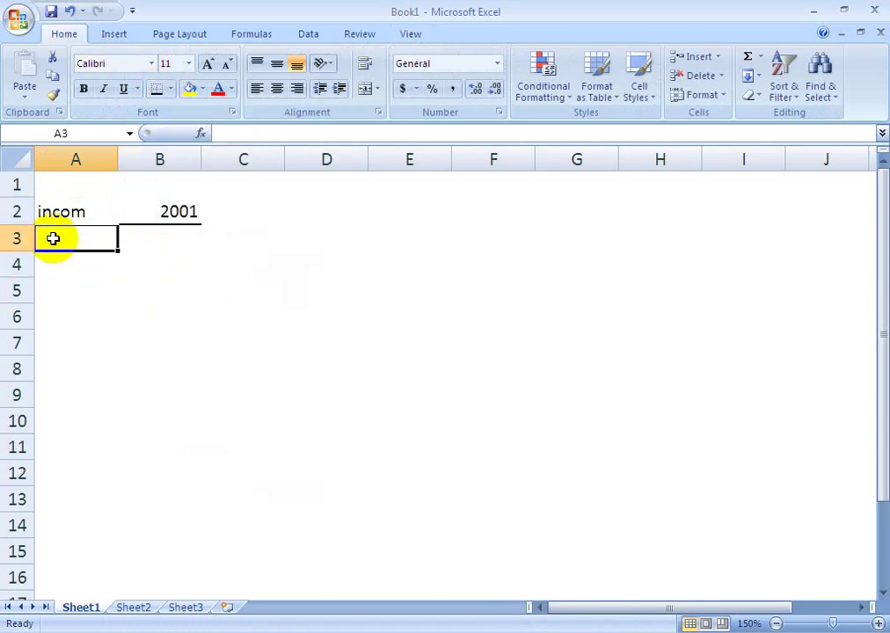
{"action": "type", "text": "h"}
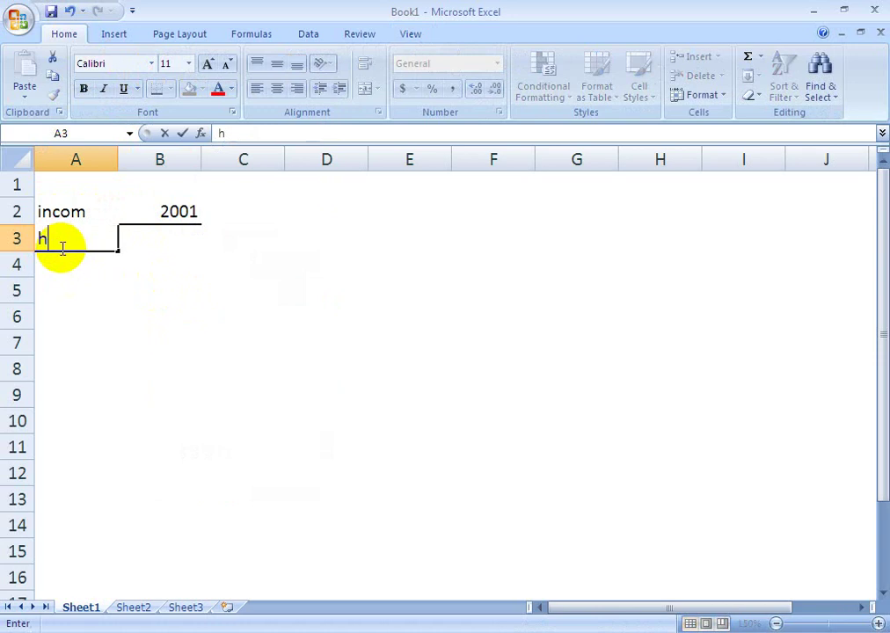
{"action": "type", "text": "otel"}
{"action": "key", "text": "Return"}
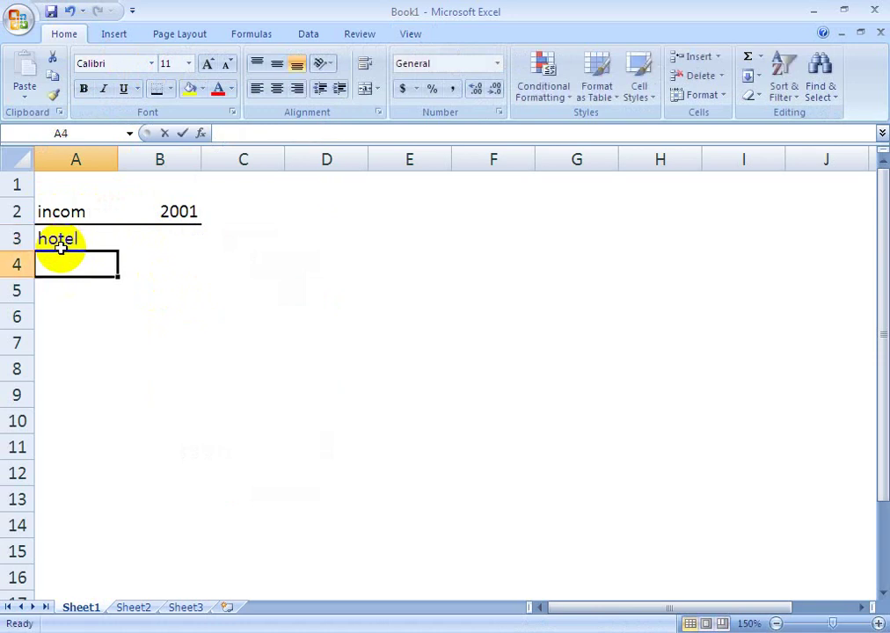
{"action": "type", "text": "bus"}
{"action": "key", "text": "Return"}
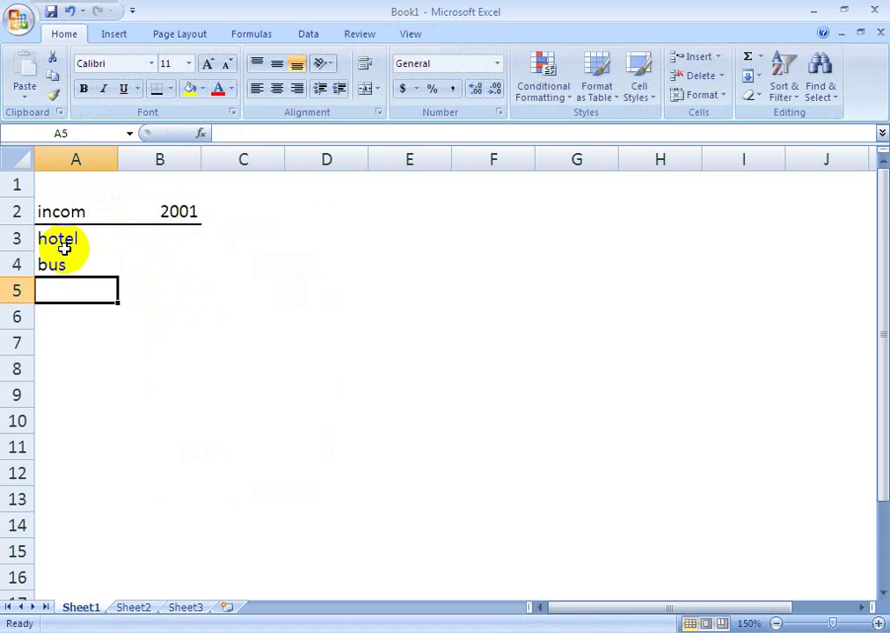
{"action": "type", "text": "col"}
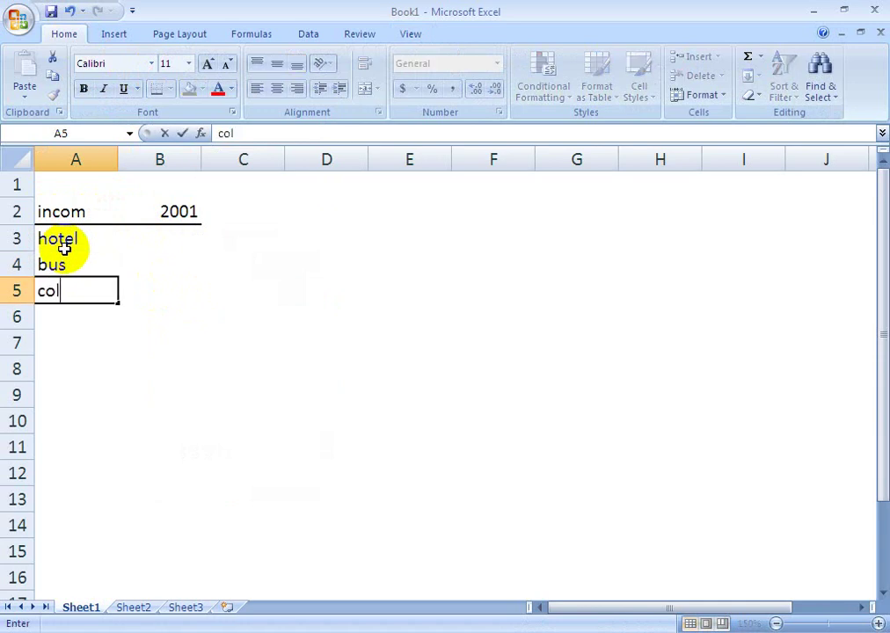
{"action": "type", "text": "lege"}
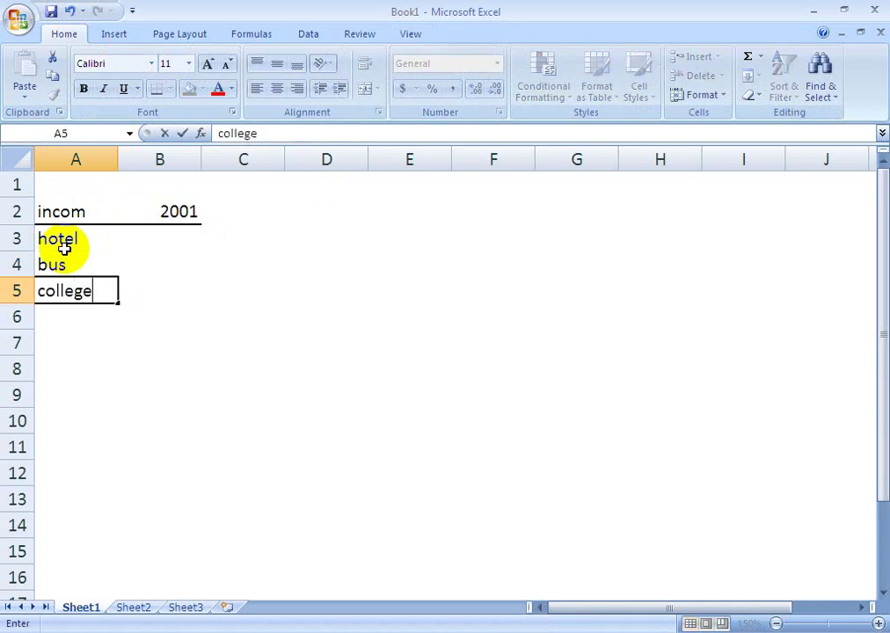
{"action": "left_click", "coordinate": [64, 249]}
Enter the income amounts 25000, 45000 and 8500 in B3:B5.
{"action": "key", "text": "Right"}
{"action": "left_click", "coordinate": [64, 249]}
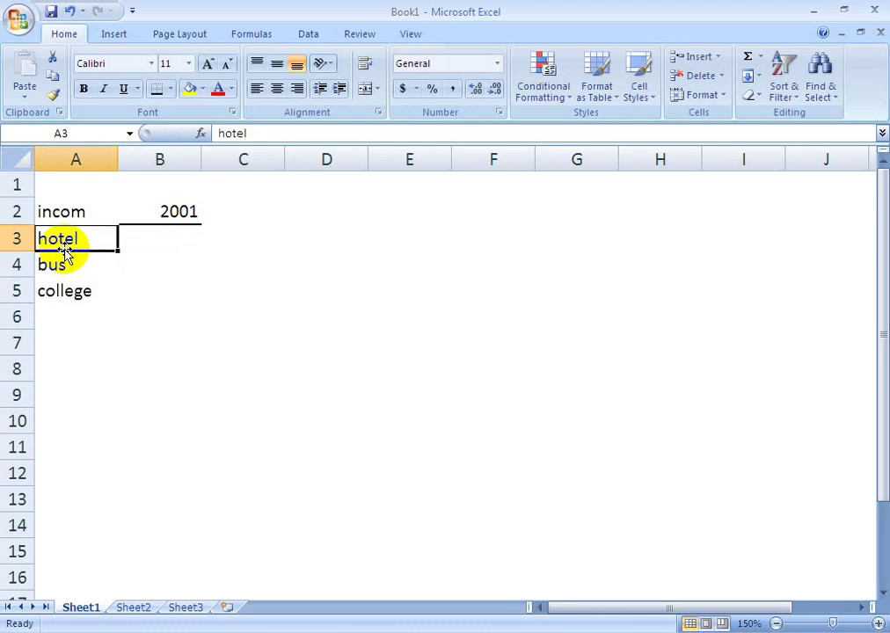
{"action": "key", "text": "Right"}
{"action": "type", "text": "25"}
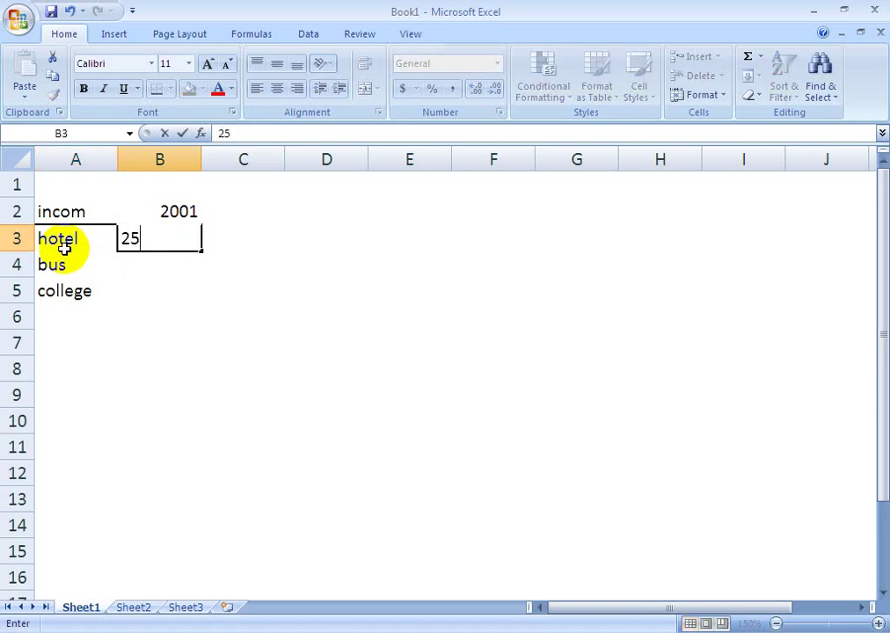
{"action": "type", "text": "000"}
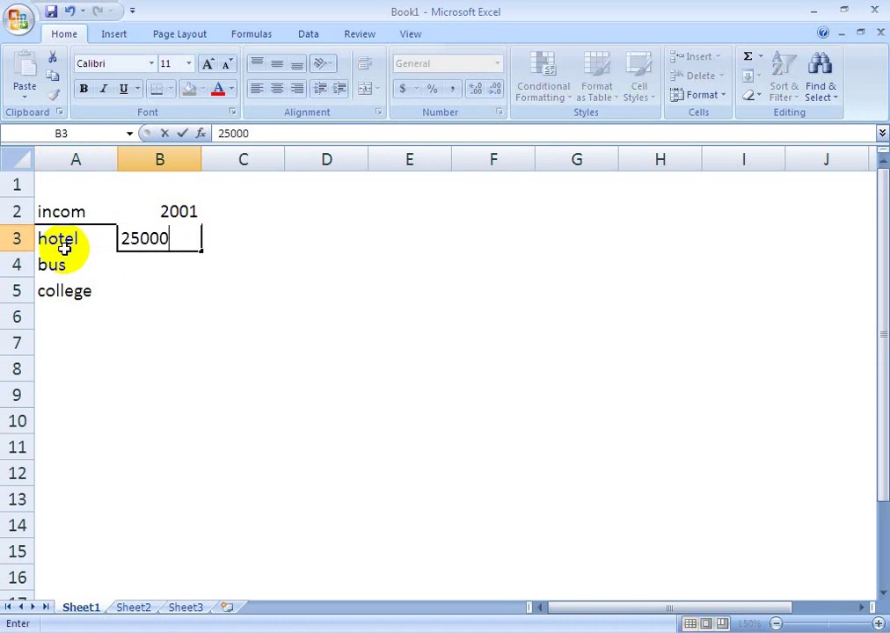
{"action": "key", "text": "Return"}
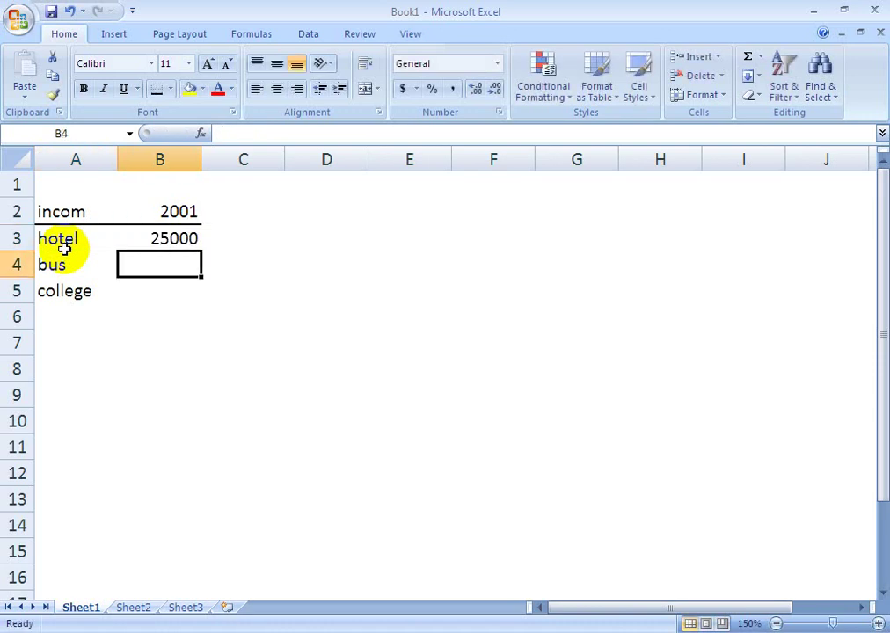
{"action": "type", "text": "45000"}
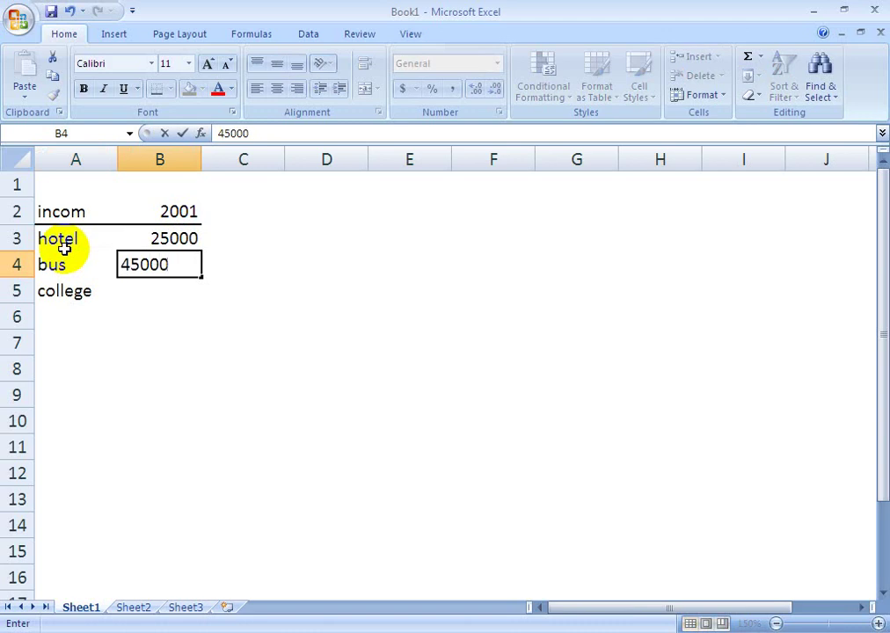
{"action": "key", "text": "Tab"}
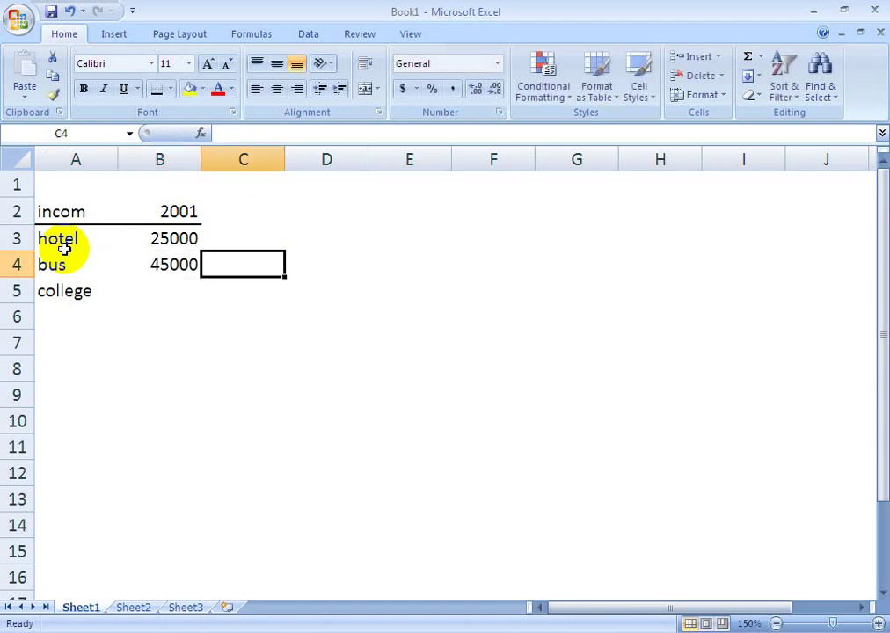
{"action": "key", "text": "Return"}
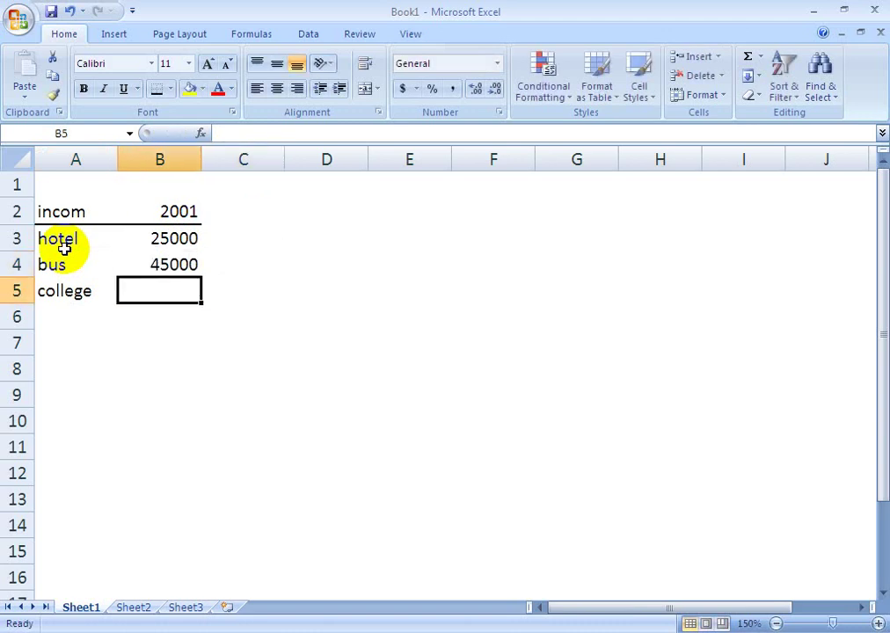
{"action": "type", "text": "8500"}
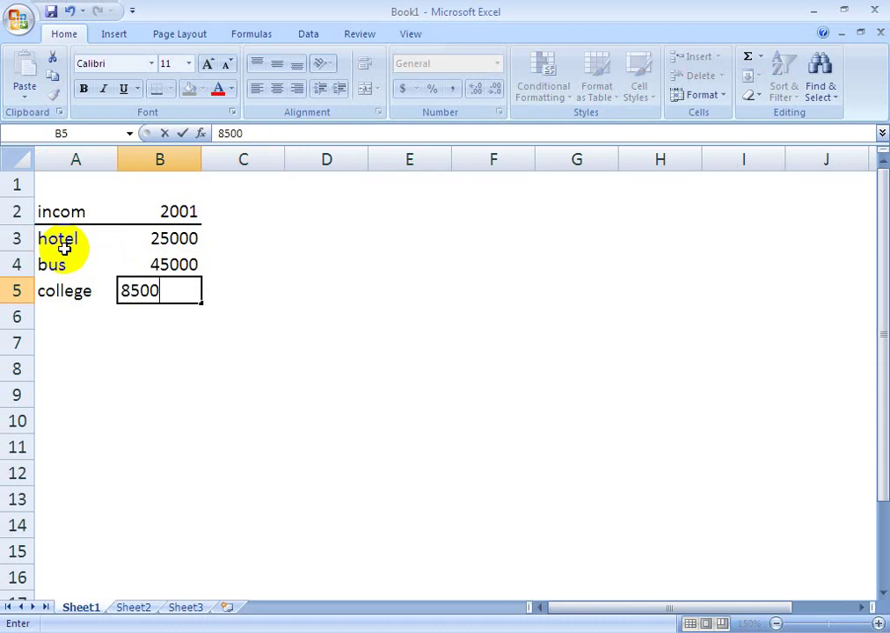
{"action": "type", "text": "0"}
{"action": "key", "text": "BackSpace"}
{"action": "key", "text": "Tab"}
Label A6 'total' and select the total row A6:B6.
{"action": "key", "text": "Left"}
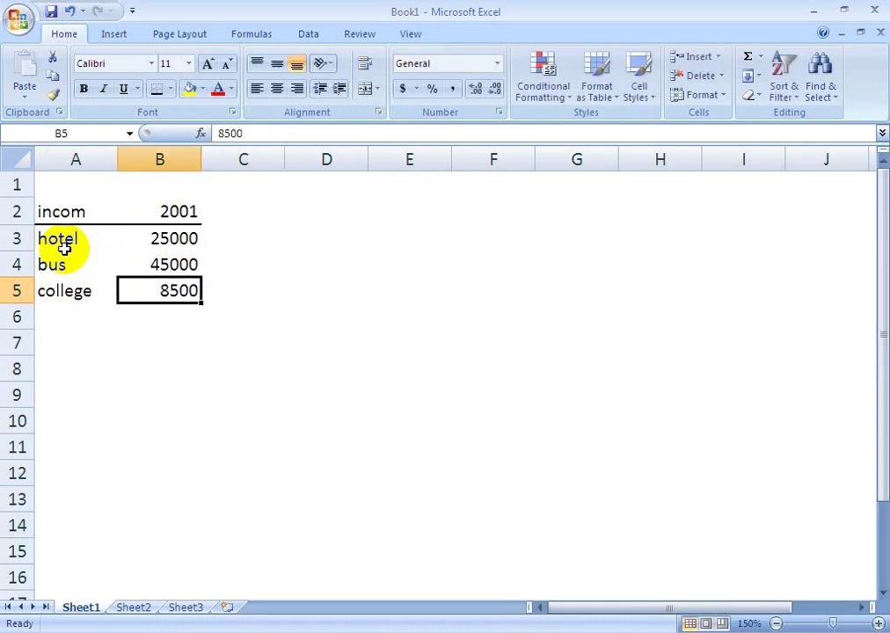
{"action": "key", "text": "Left"}
{"action": "key", "text": "Down"}
{"action": "type", "text": "t"}
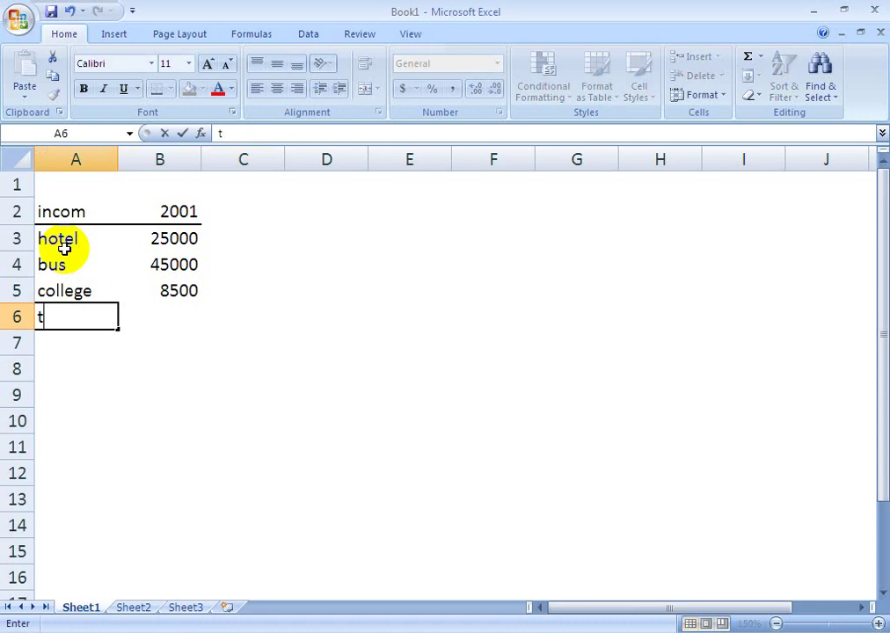
{"action": "type", "text": "otsl"}
{"action": "key", "text": "BackSpace"}
{"action": "key", "text": "BackSpace"}
{"action": "type", "text": "al"}
{"action": "key", "text": "Return"}
{"action": "key", "text": "Return"}
{"action": "left_click", "coordinate": [46, 314]}
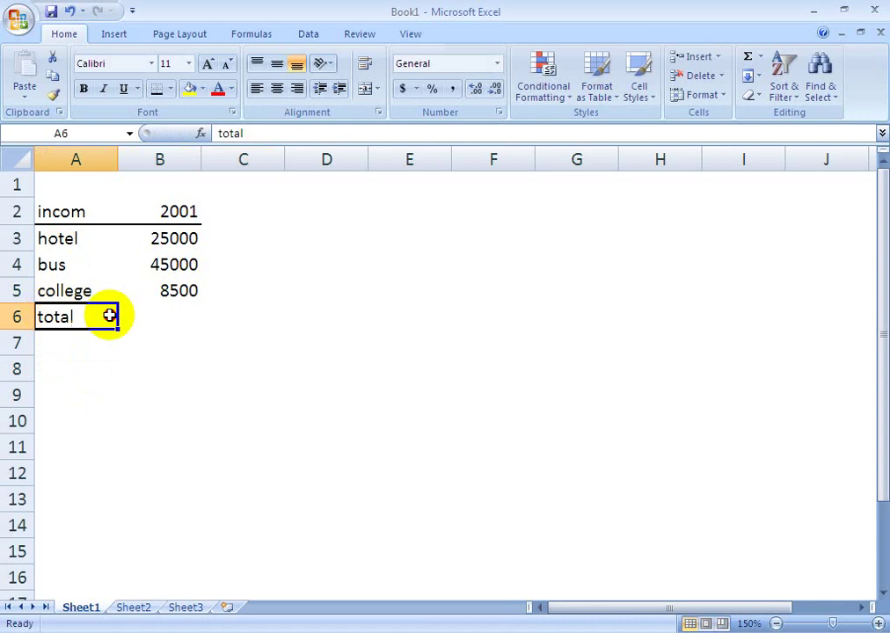
{"action": "left_click", "coordinate": [88, 360]}
{"action": "left_click_drag", "start_coordinate": [59, 317], "coordinate": [187, 321]}
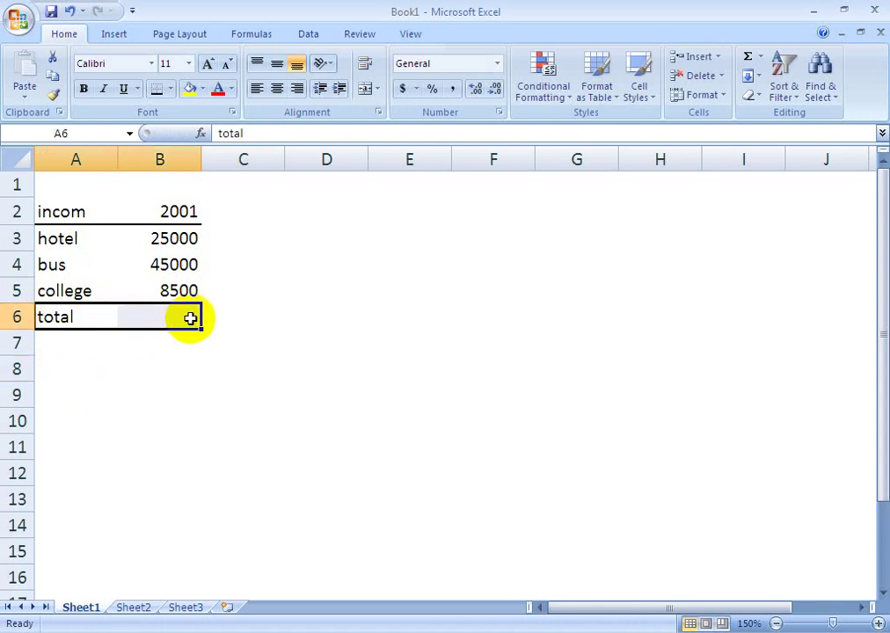
Give the income total row top and bottom borders and add an EXPENSES heading in A7.
{"action": "left_click", "coordinate": [171, 89]}
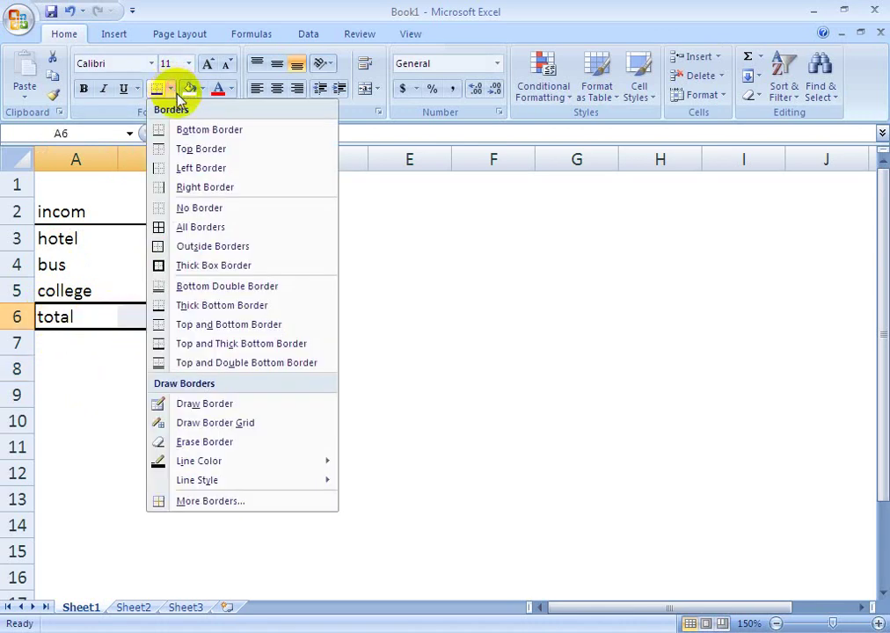
{"action": "left_click", "coordinate": [207, 327]}
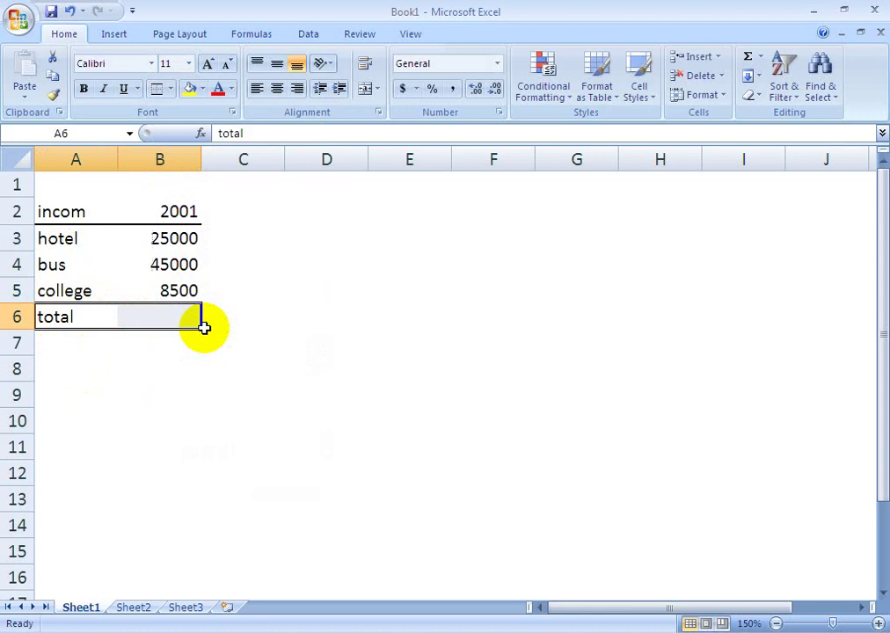
{"action": "left_click", "coordinate": [107, 374]}
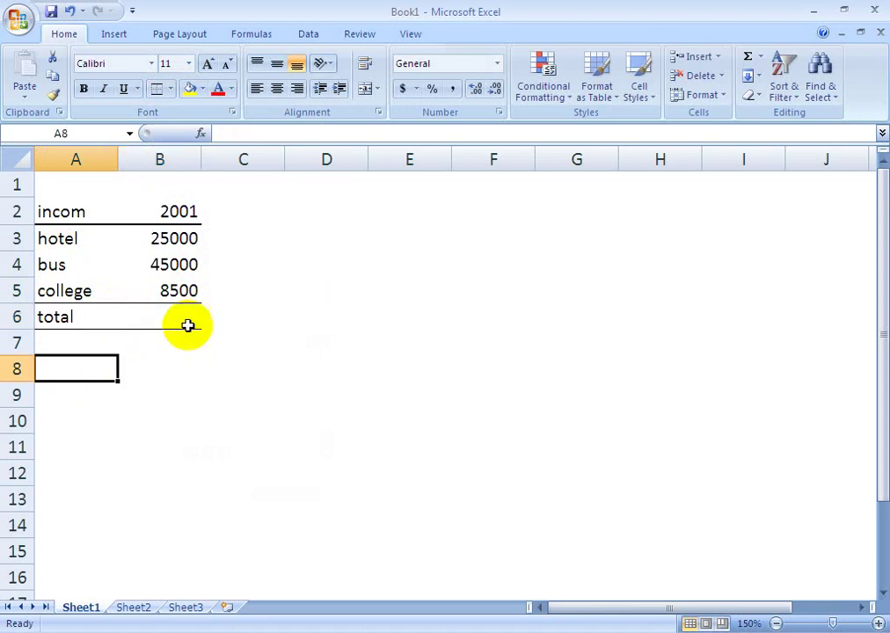
{"action": "left_click", "coordinate": [54, 347]}
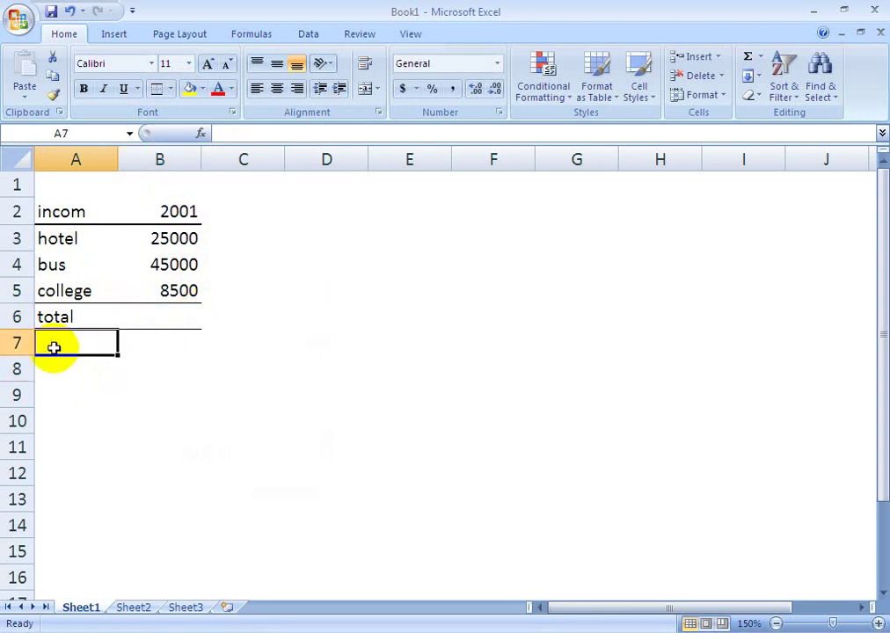
{"action": "type", "text": "e"}
{"action": "key", "text": "BackSpace"}
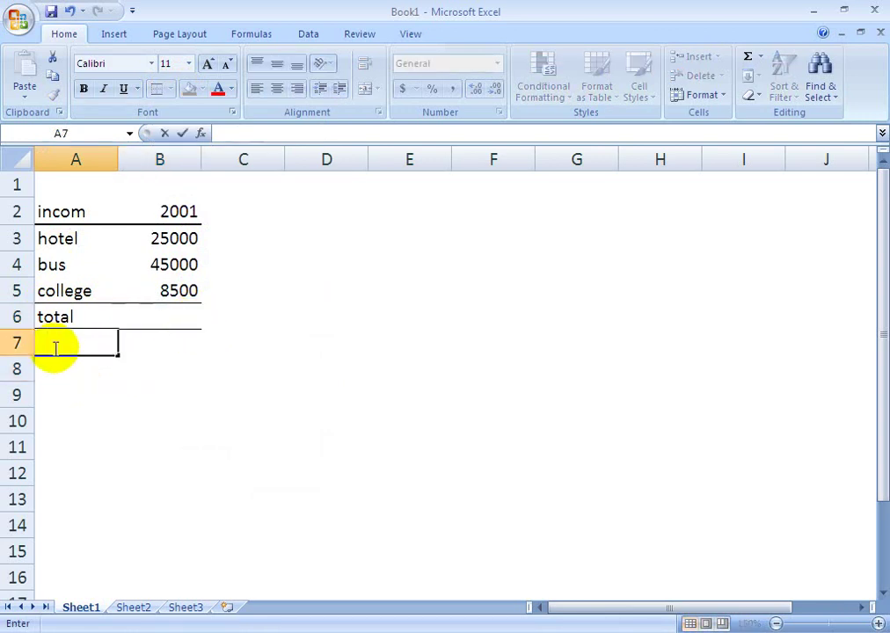
{"action": "type", "text": "EXP"}
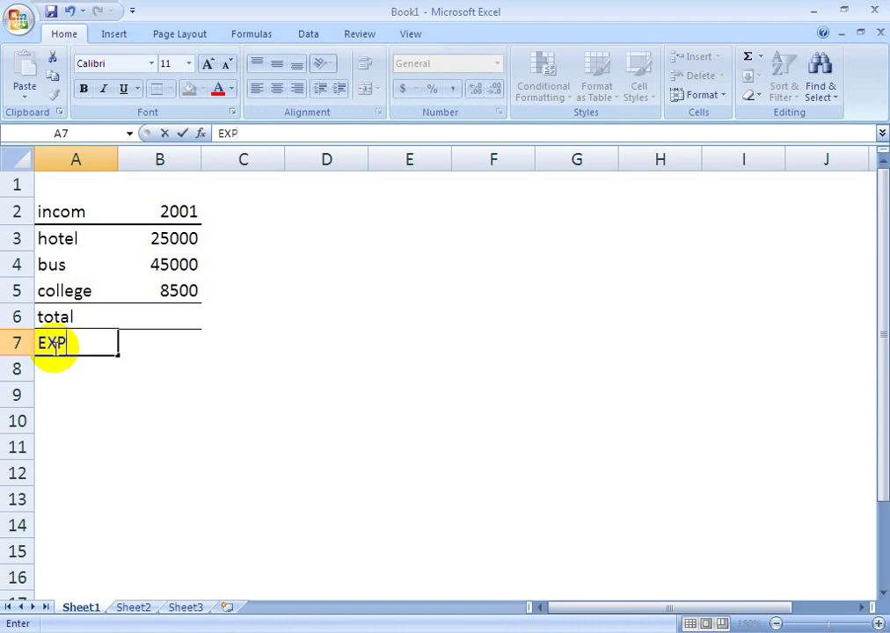
{"action": "type", "text": "ENS"}
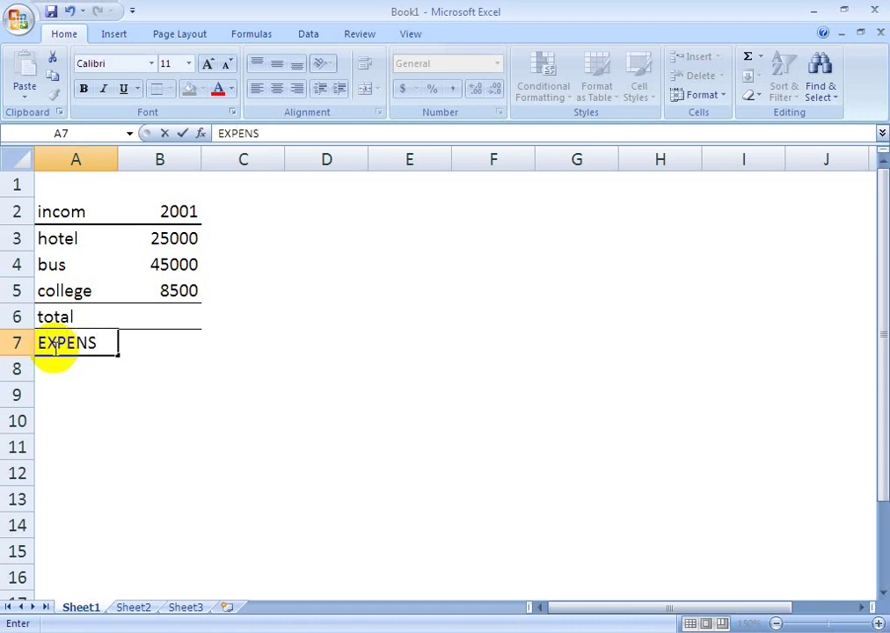
{"action": "type", "text": "E"}
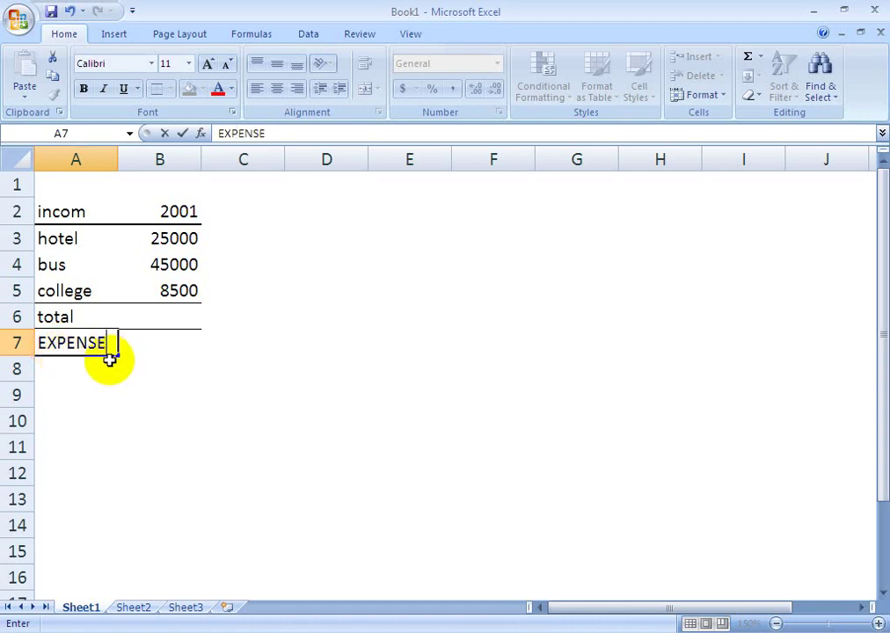
{"action": "type", "text": "S"}
{"action": "left_click", "coordinate": [94, 371]}
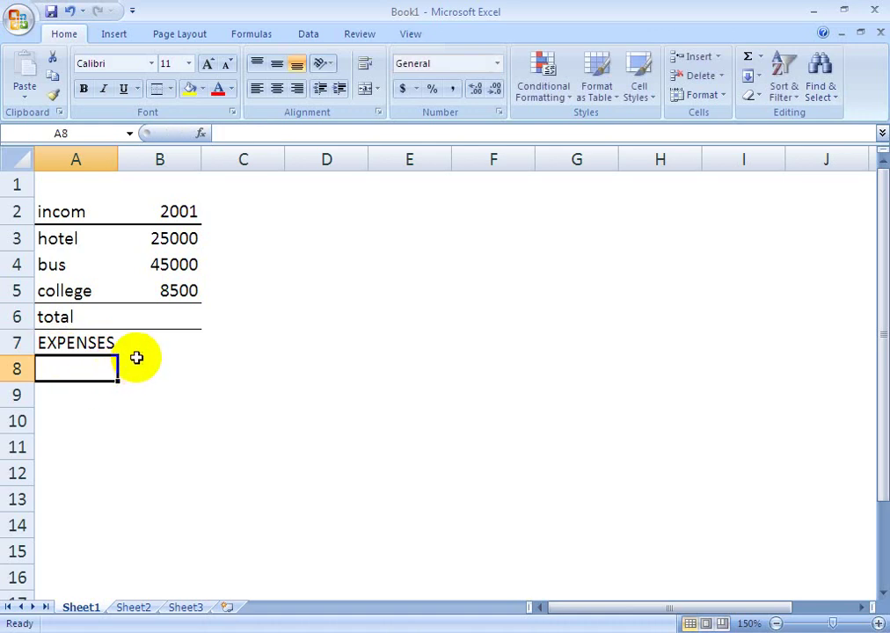
List the expense items FOOD, fees and water in A8:A10.
{"action": "left_click", "coordinate": [180, 346]}
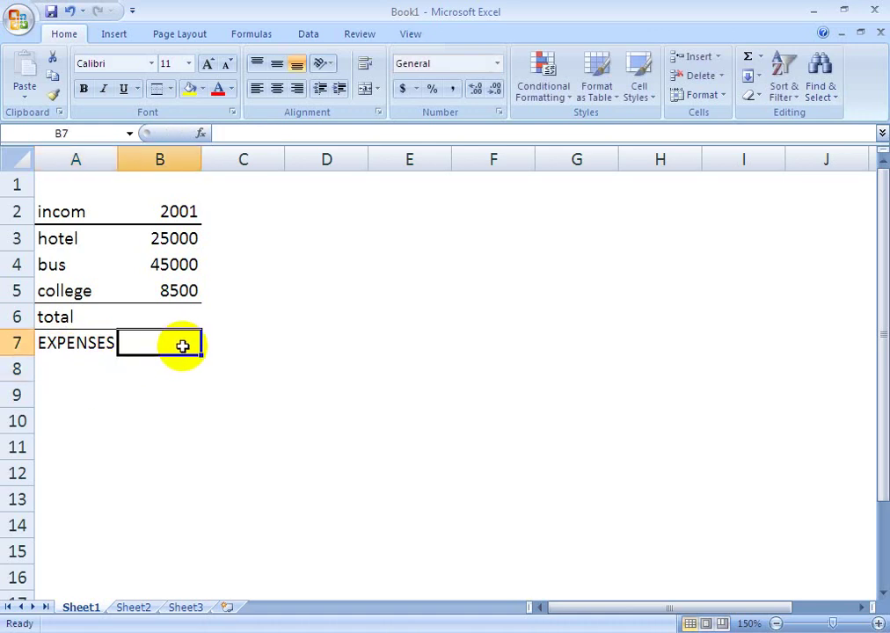
{"action": "left_click", "coordinate": [70, 371]}
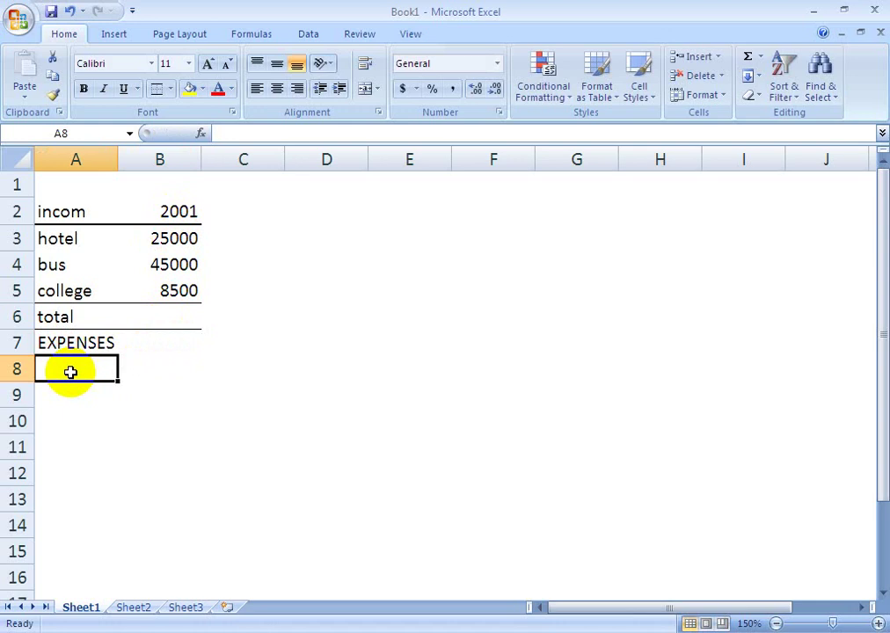
{"action": "type", "text": "FOOD"}
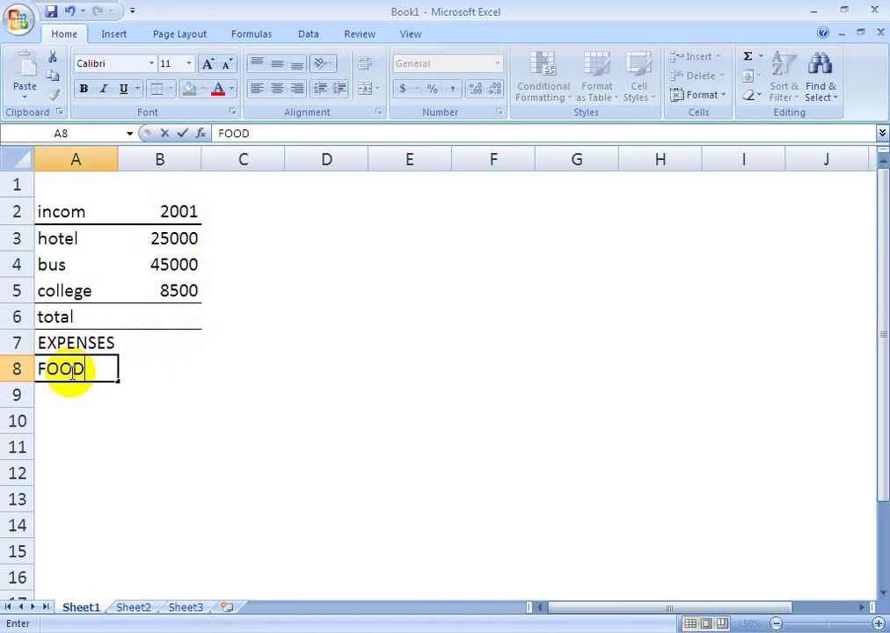
{"action": "key", "text": "Return"}
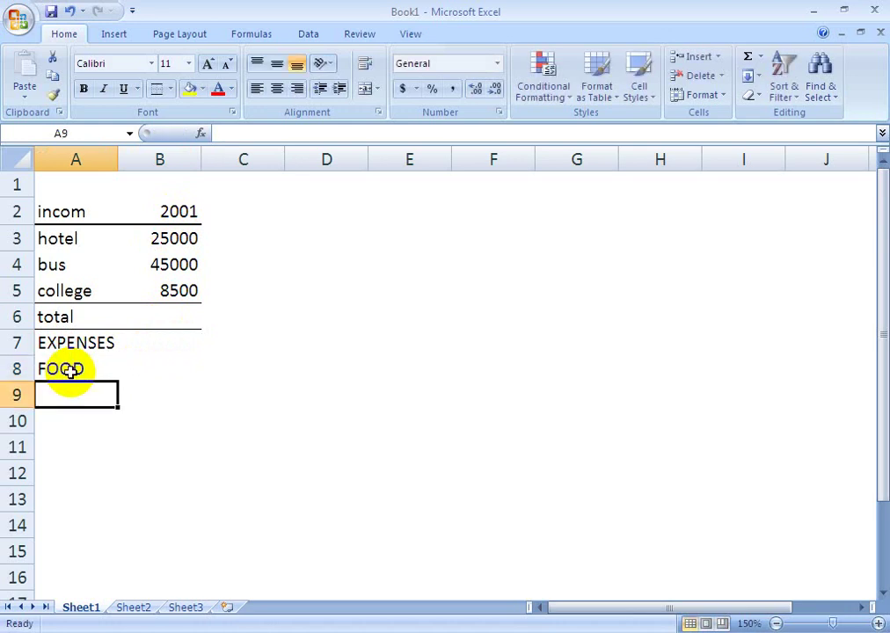
{"action": "type", "text": "f"}
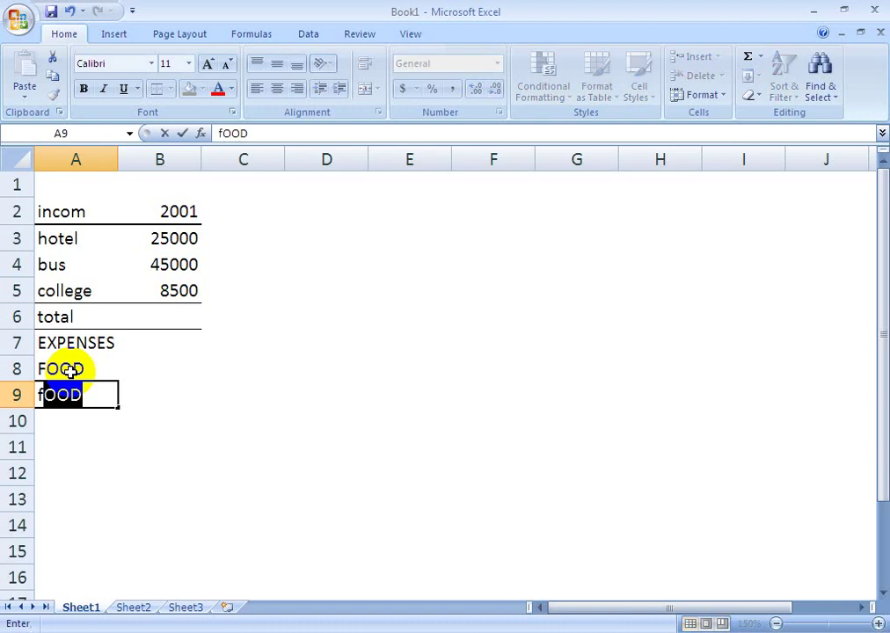
{"action": "type", "text": "ess"}
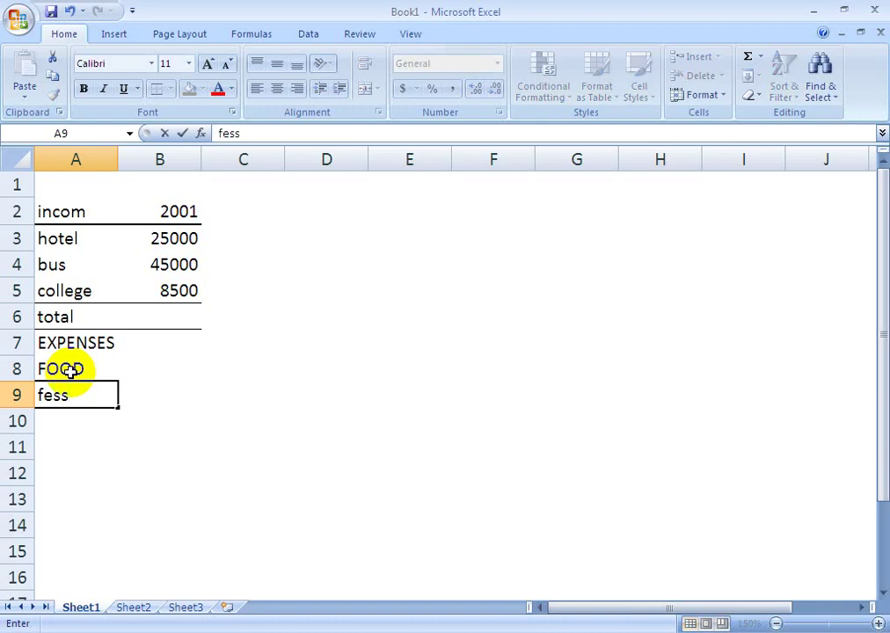
{"action": "key", "text": "BackSpace"}
{"action": "key", "text": "BackSpace"}
{"action": "key", "text": "BackSpace"}
{"action": "type", "text": "ees"}
{"action": "key", "text": "Return"}
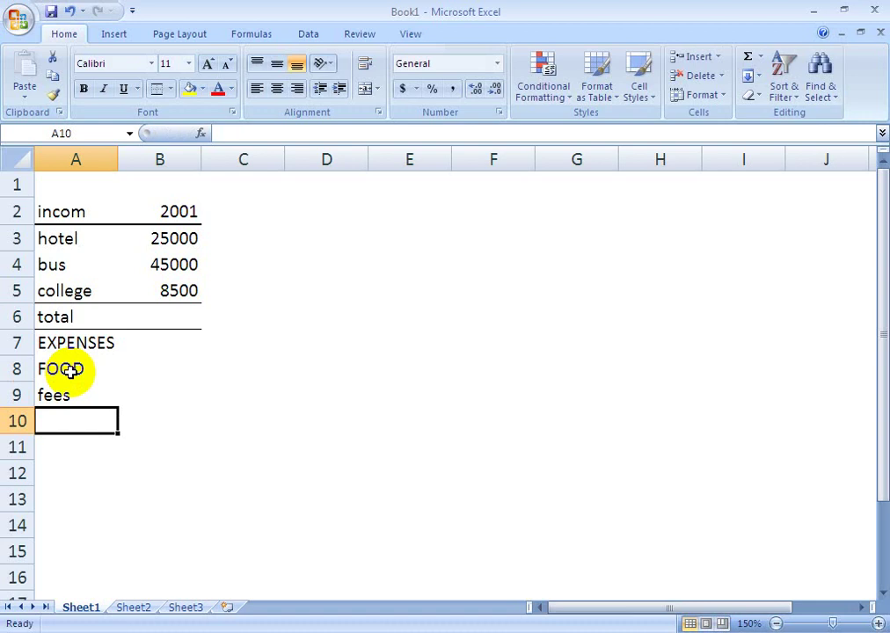
{"action": "type", "text": "water"}
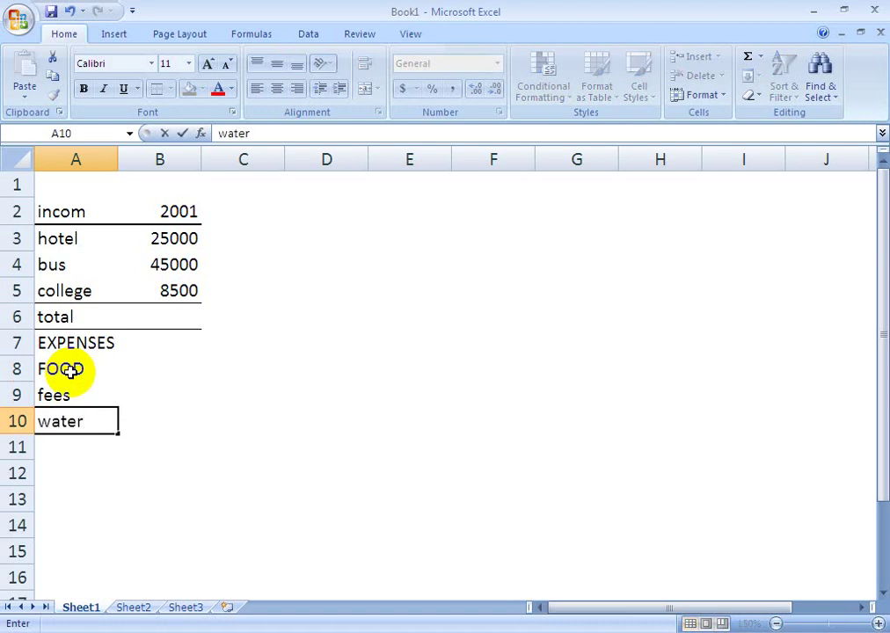
Enter 2001, 4500, 8500 and 2300 beside EXPENSES, FOOD, fees and water in B7:B10.
{"action": "left_click", "coordinate": [180, 346]}
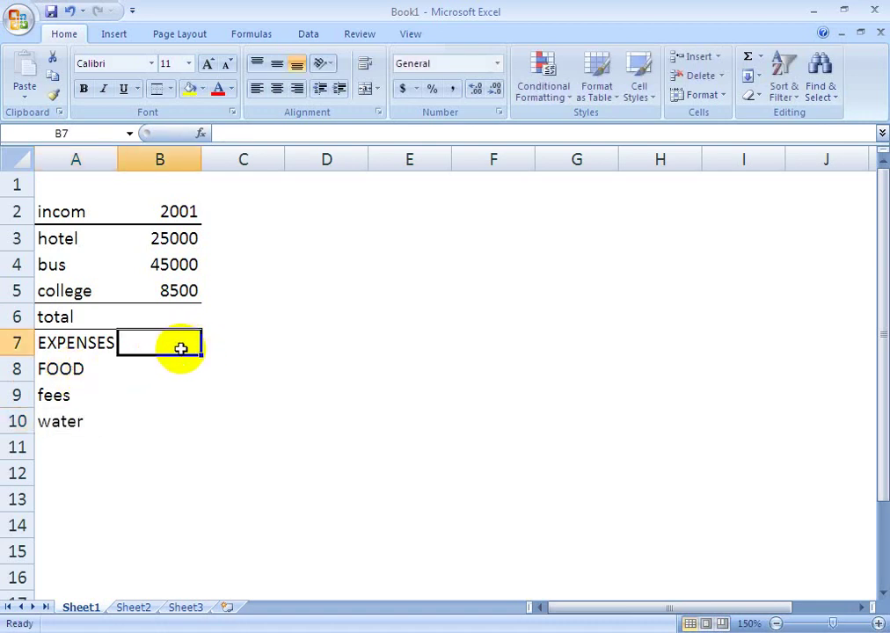
{"action": "type", "text": "200"}
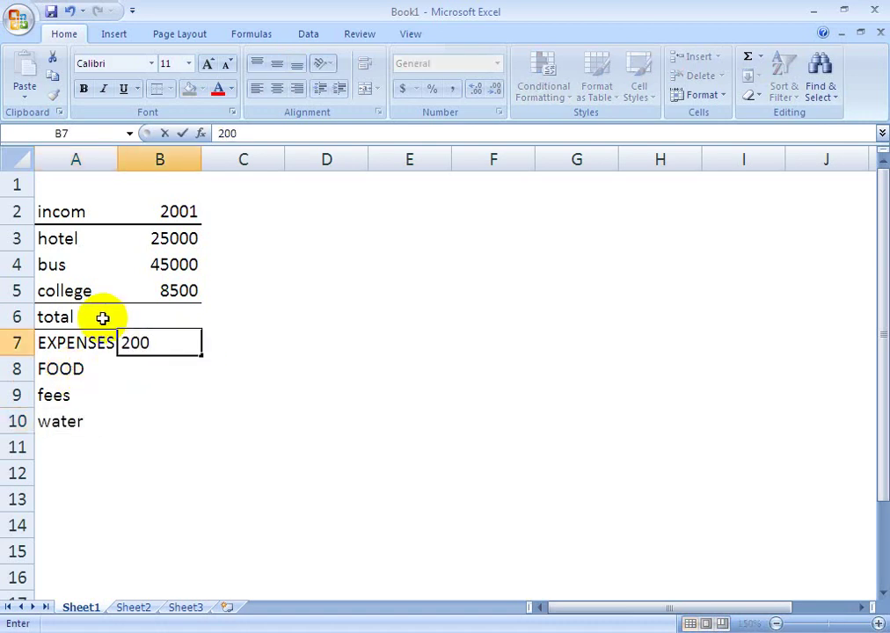
{"action": "type", "text": "1"}
{"action": "key", "text": "Tab"}
{"action": "key", "text": "Down"}
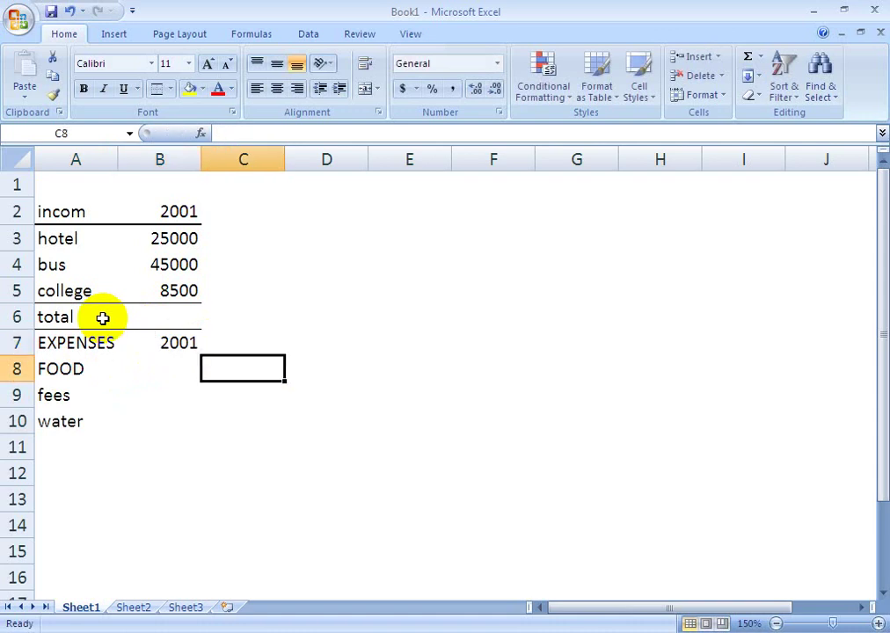
{"action": "key", "text": "Left"}
{"action": "type", "text": "45"}
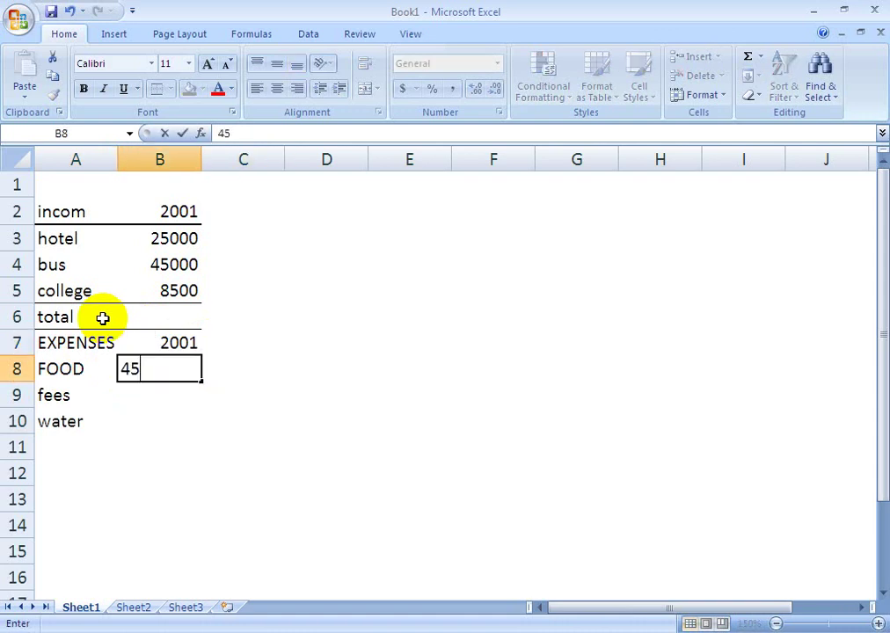
{"action": "type", "text": "00"}
{"action": "key", "text": "Tab"}
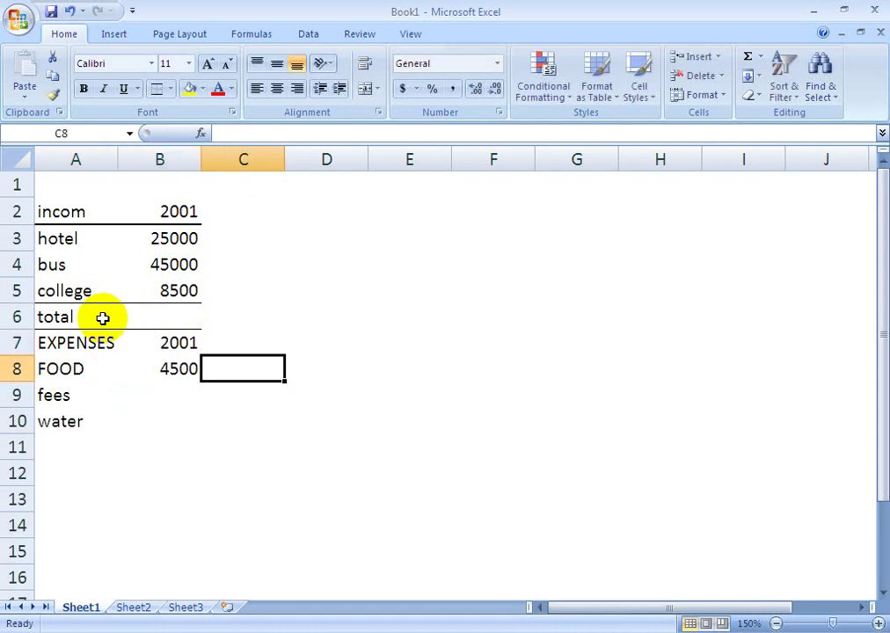
{"action": "key", "text": "Down"}
{"action": "key", "text": "Left"}
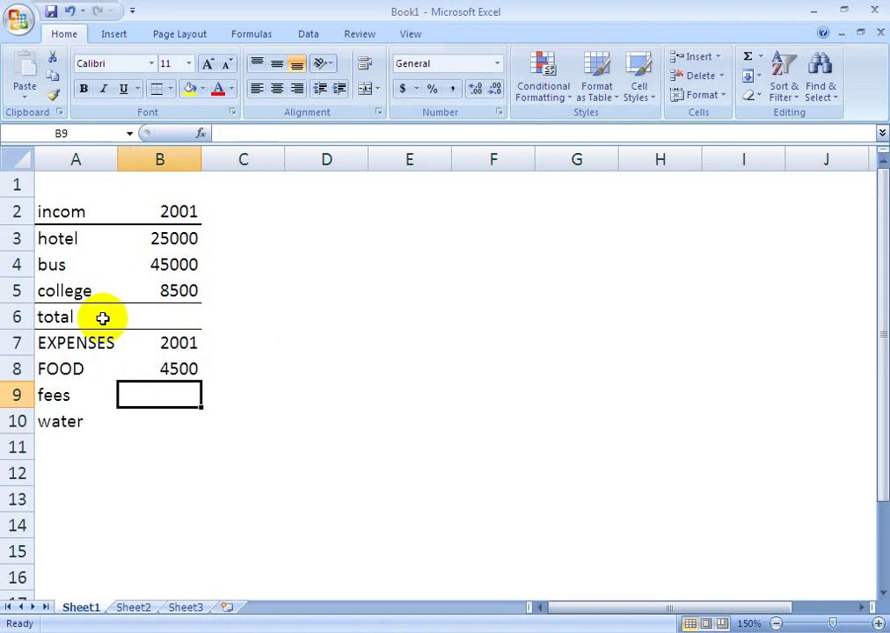
{"action": "type", "text": "8500"}
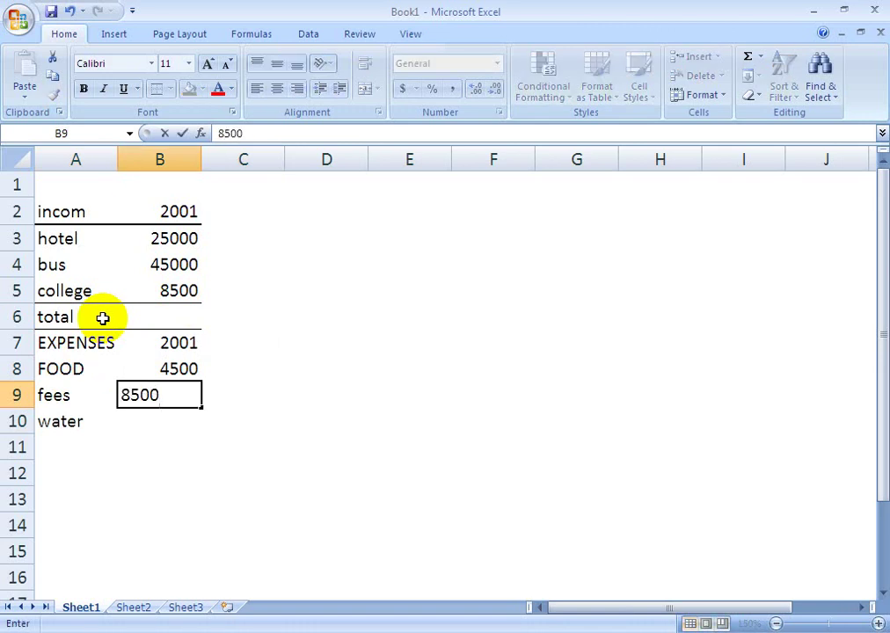
{"action": "key", "text": "Return"}
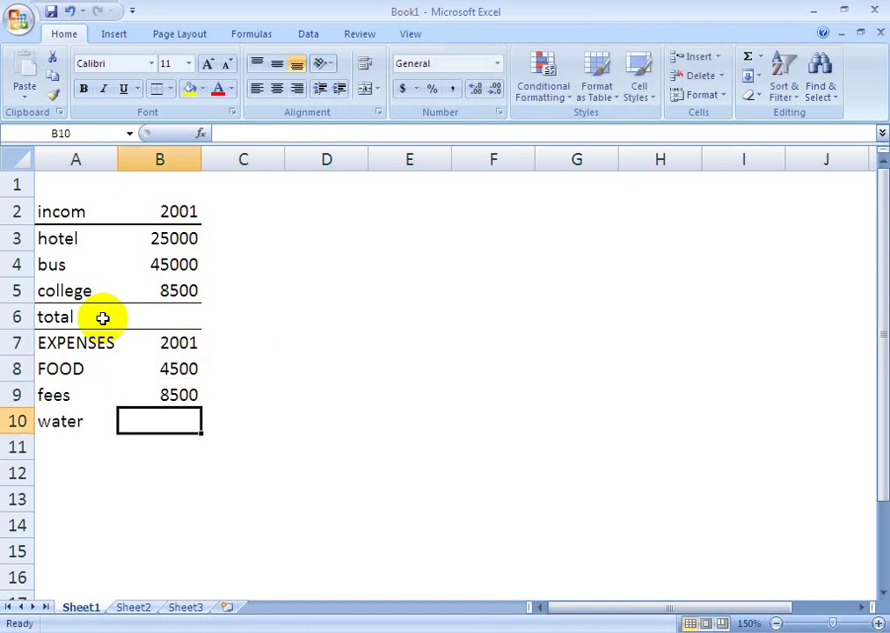
{"action": "type", "text": "230"}
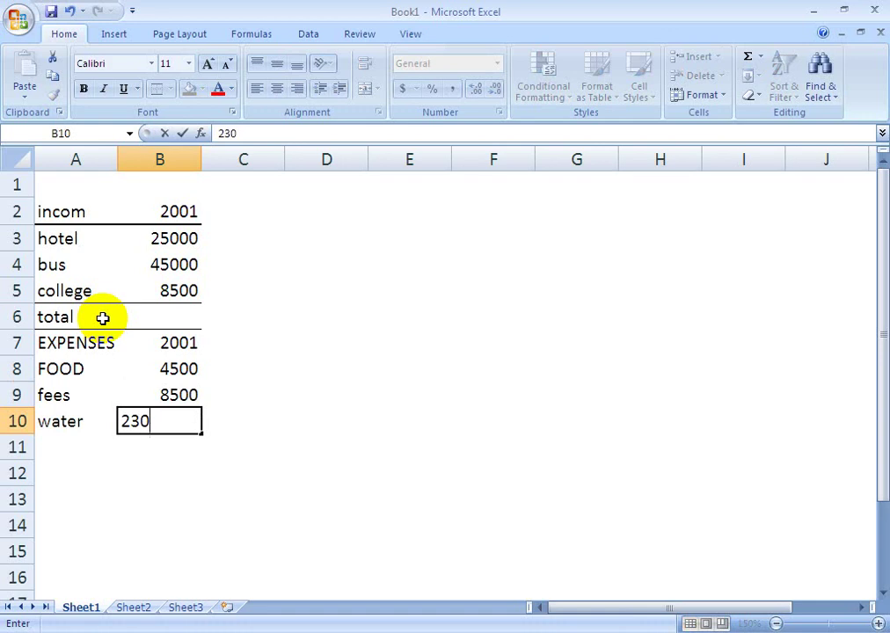
{"action": "type", "text": "0"}
{"action": "key", "text": "Tab"}
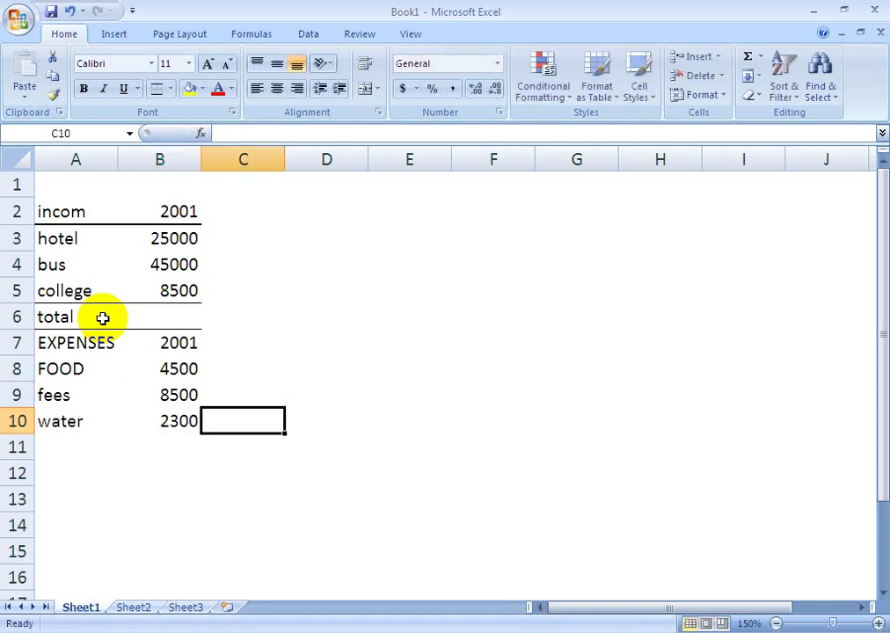
{"action": "left_click", "coordinate": [65, 450]}
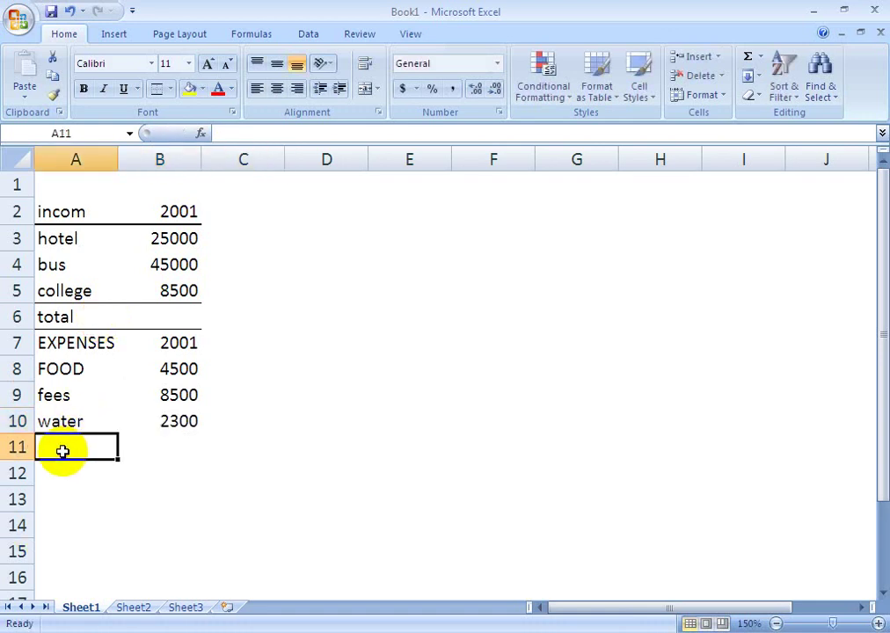
Label A11 'total' and give A11:B11 top and bottom borders.
{"action": "type", "text": "totsl"}
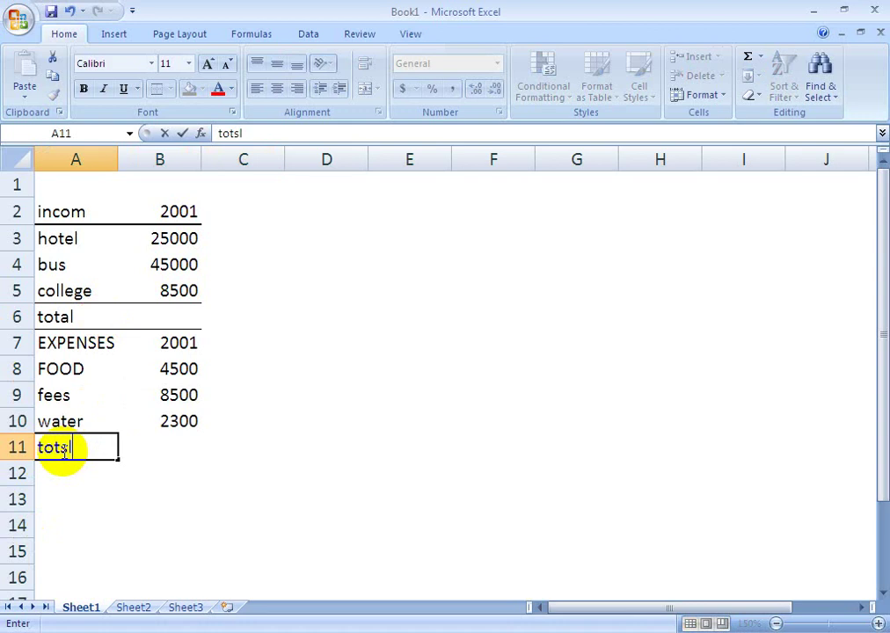
{"action": "key", "text": "BackSpace"}
{"action": "key", "text": "BackSpace"}
{"action": "type", "text": "al"}
{"action": "left_click", "coordinate": [58, 493]}
{"action": "left_click_drag", "start_coordinate": [64, 447], "coordinate": [145, 447]}
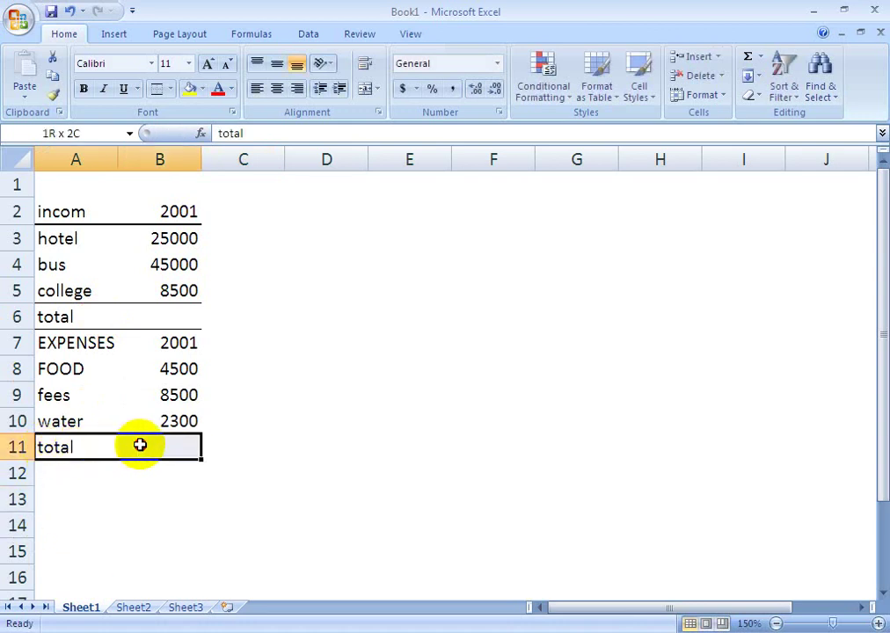
{"action": "left_click", "coordinate": [170, 89]}
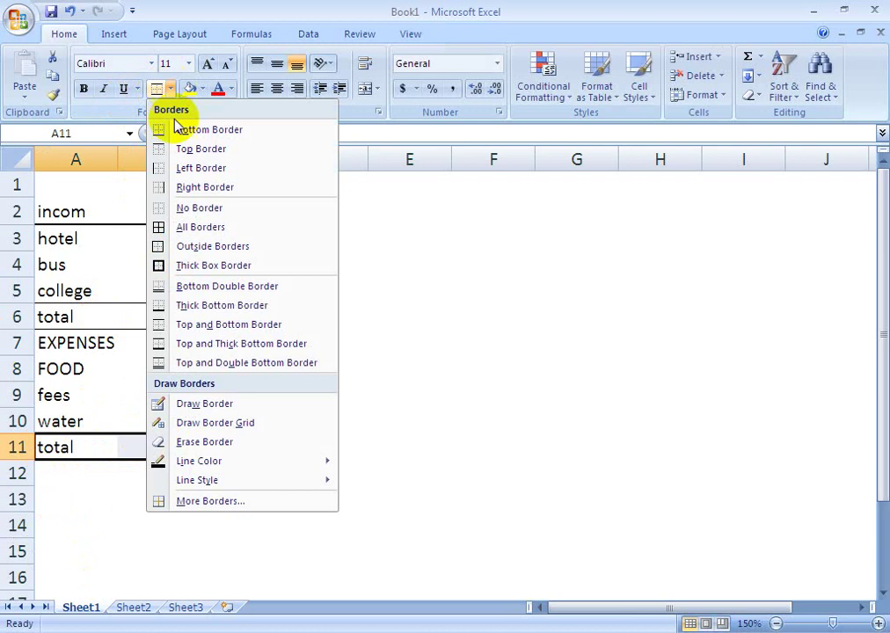
{"action": "left_click", "coordinate": [215, 323]}
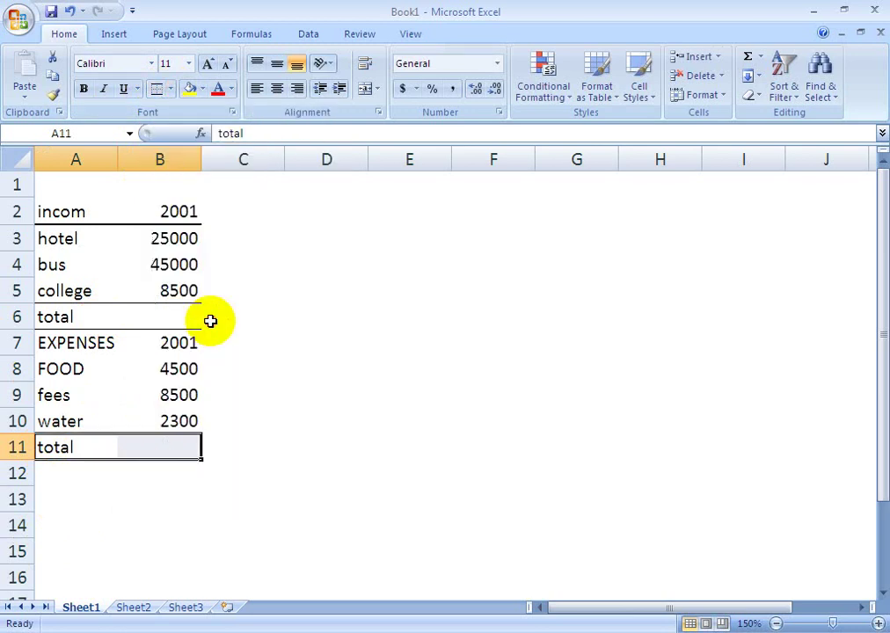
{"action": "left_click", "coordinate": [155, 488]}
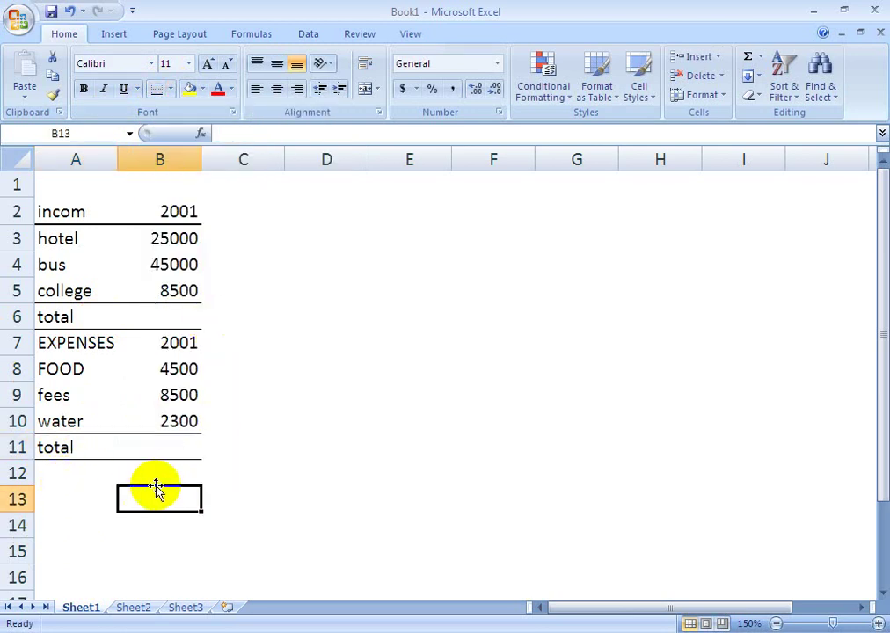
{"action": "left_click", "coordinate": [169, 476]}
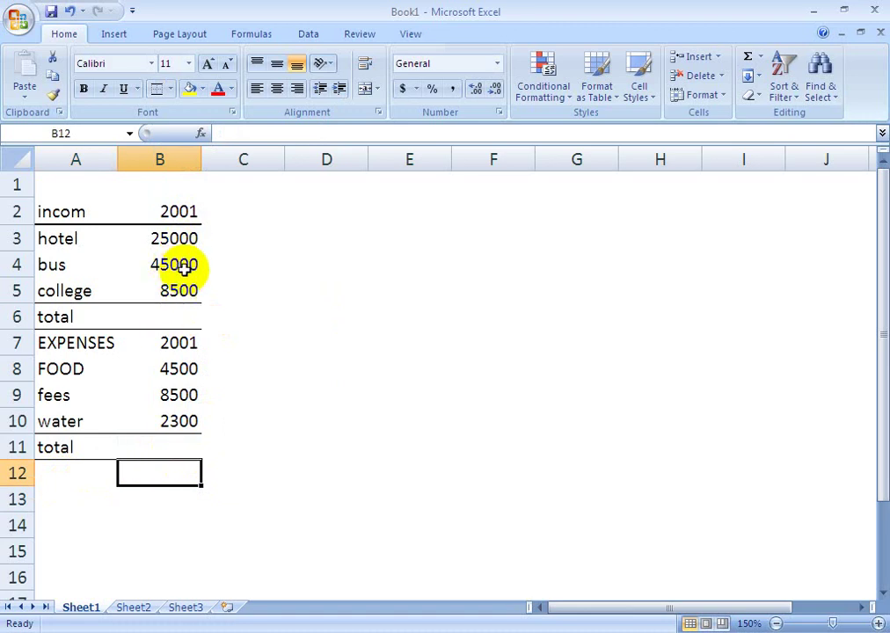
Start an AutoSum in B6 over the income amounts B3:B5.
{"action": "left_click", "coordinate": [181, 316]}
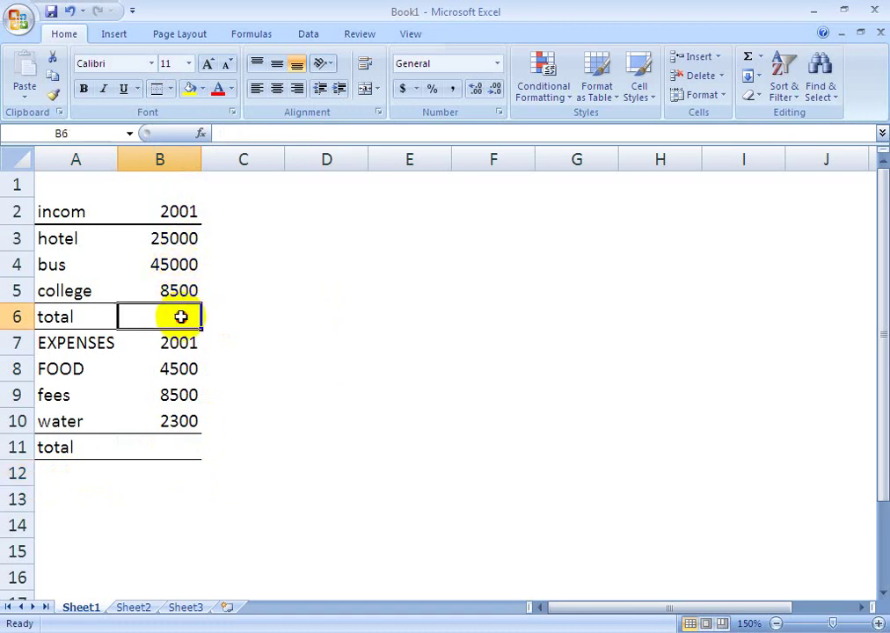
{"action": "left_click", "coordinate": [747, 58]}
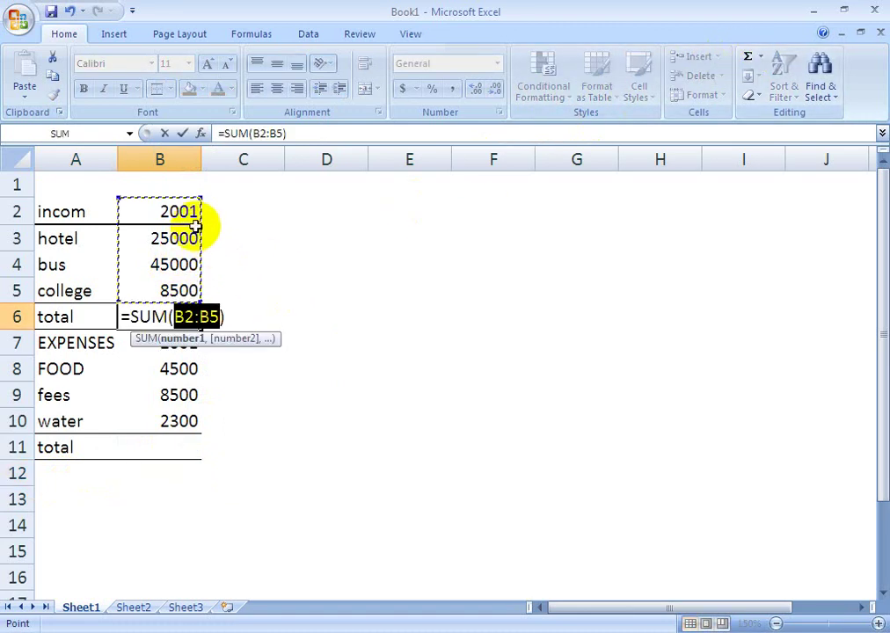
{"action": "left_click_drag", "start_coordinate": [158, 235], "coordinate": [187, 284]}
Confirm the 78500 income total and sum B8:B10 into B11 for an expenses total of 15300.
{"action": "key", "text": "Return"}
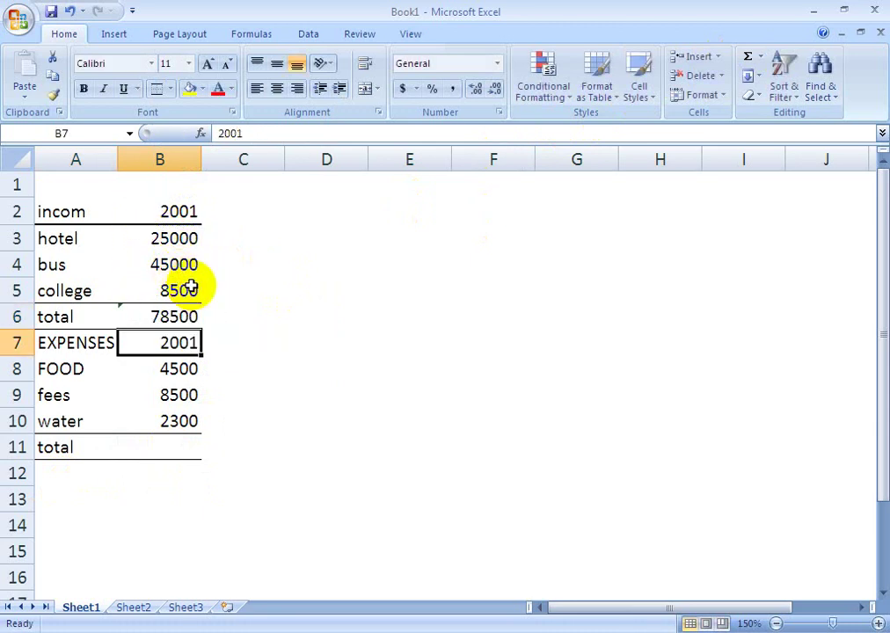
{"action": "left_click", "coordinate": [175, 447]}
{"action": "left_click", "coordinate": [746, 59]}
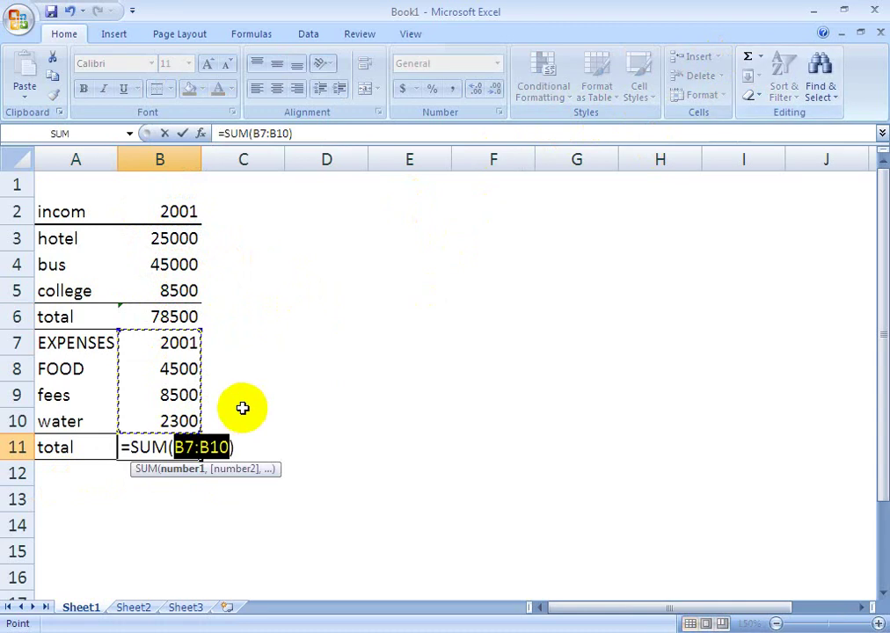
{"action": "left_click", "coordinate": [151, 364]}
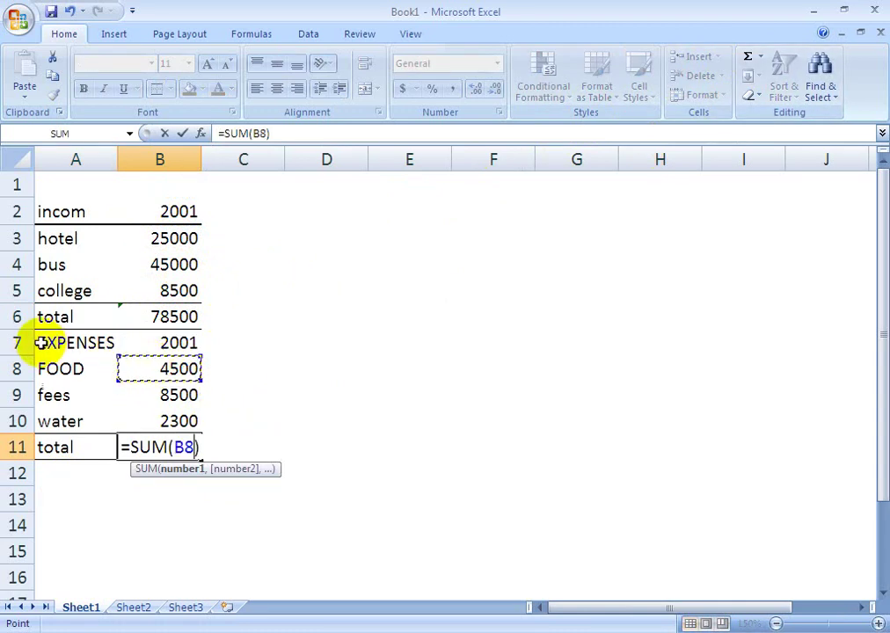
{"action": "left_click_drag", "start_coordinate": [41, 343], "coordinate": [130, 343]}
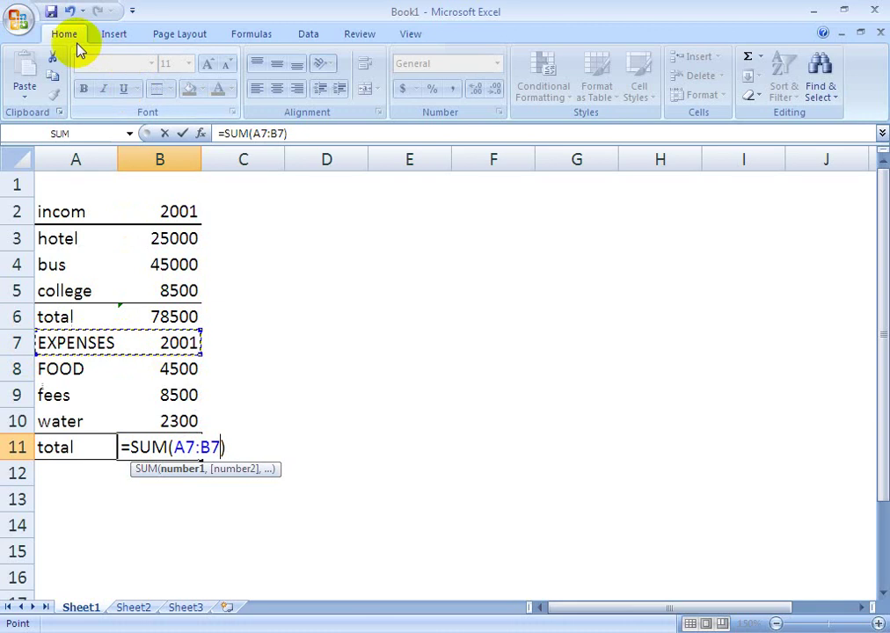
{"action": "left_click", "coordinate": [298, 423]}
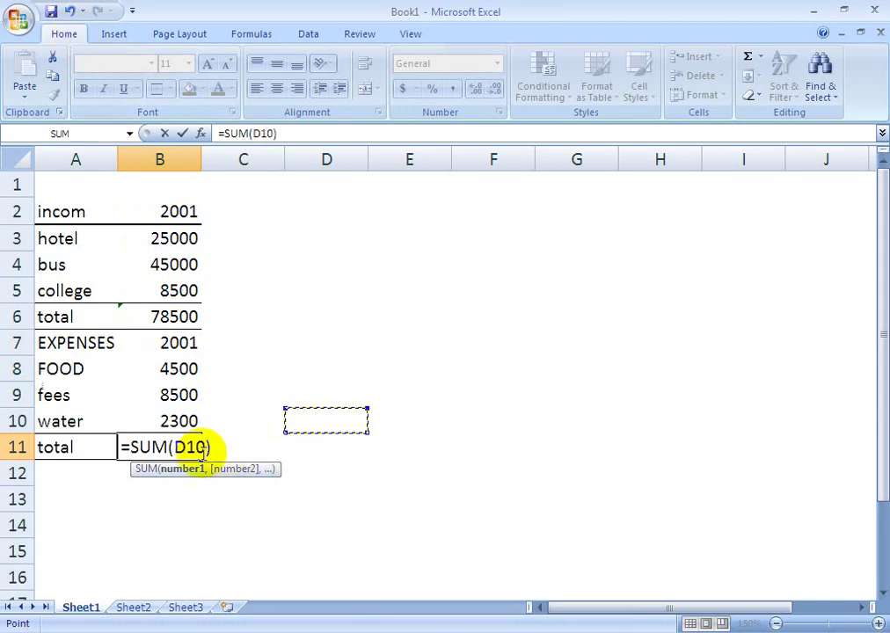
{"action": "left_click_drag", "start_coordinate": [153, 367], "coordinate": [179, 408]}
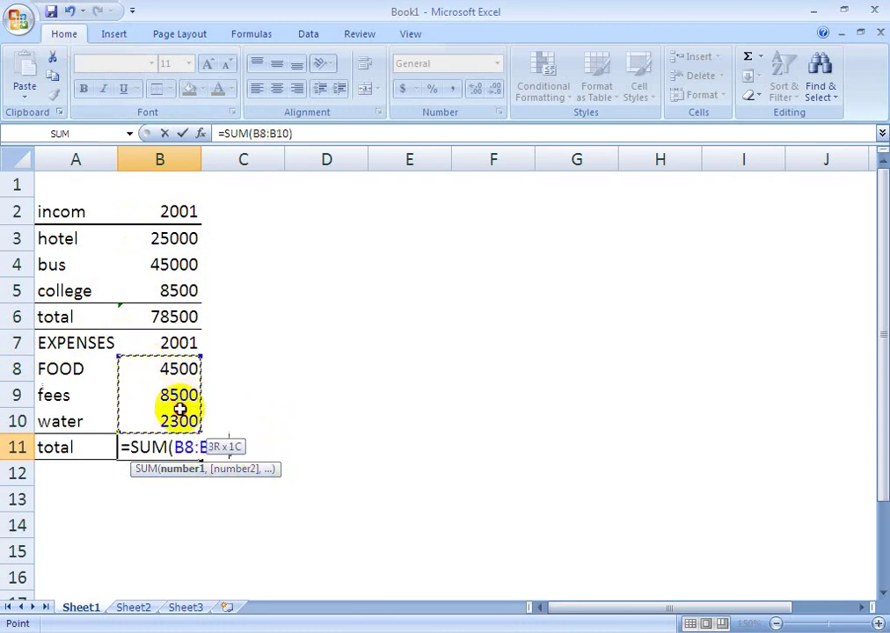
{"action": "key", "text": "Return"}
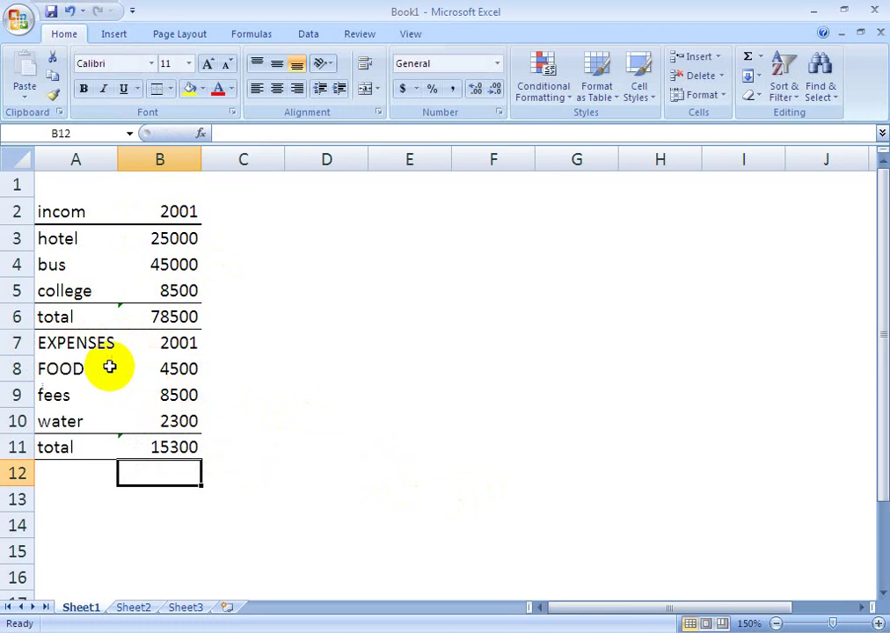
Give the EXPENSES row A7:B7 a thick bottom border.
{"action": "left_click_drag", "start_coordinate": [44, 343], "coordinate": [140, 346]}
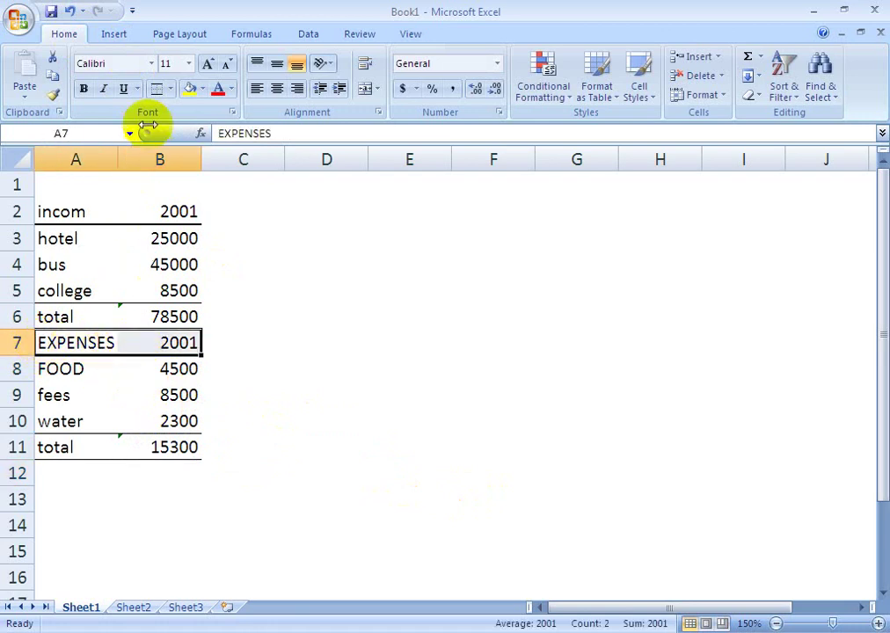
{"action": "left_click", "coordinate": [171, 89]}
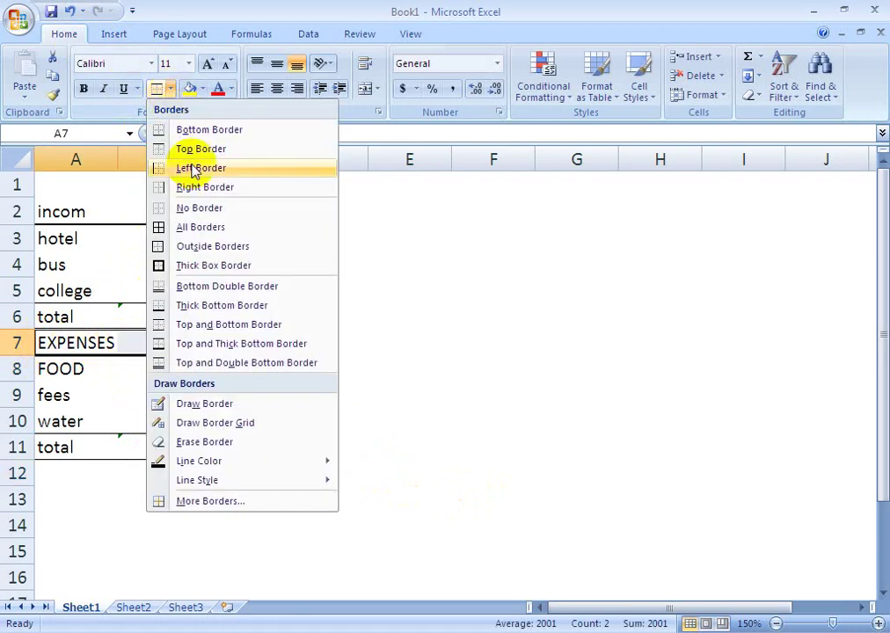
{"action": "left_click", "coordinate": [214, 305]}
{"action": "left_click", "coordinate": [230, 453]}
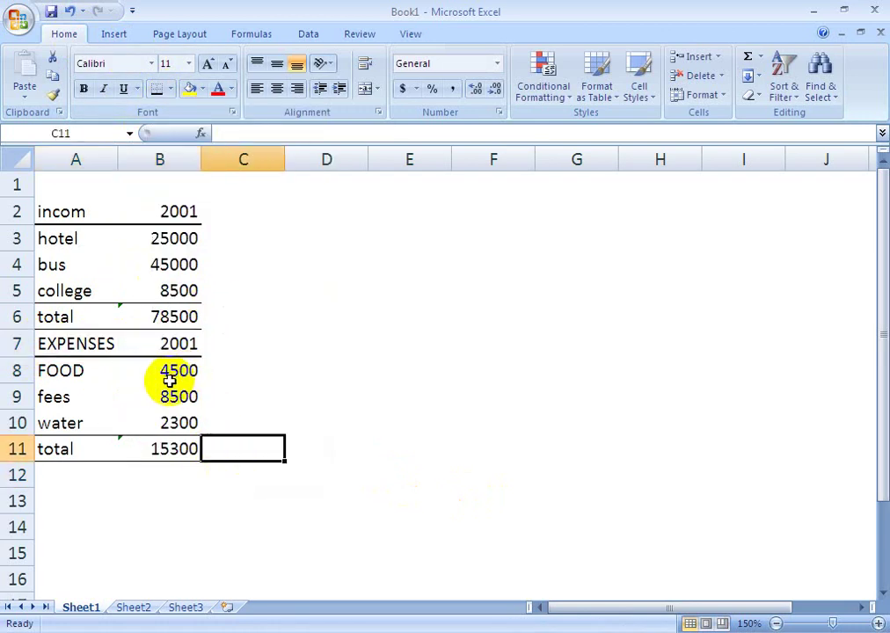
{"action": "left_click", "coordinate": [180, 482]}
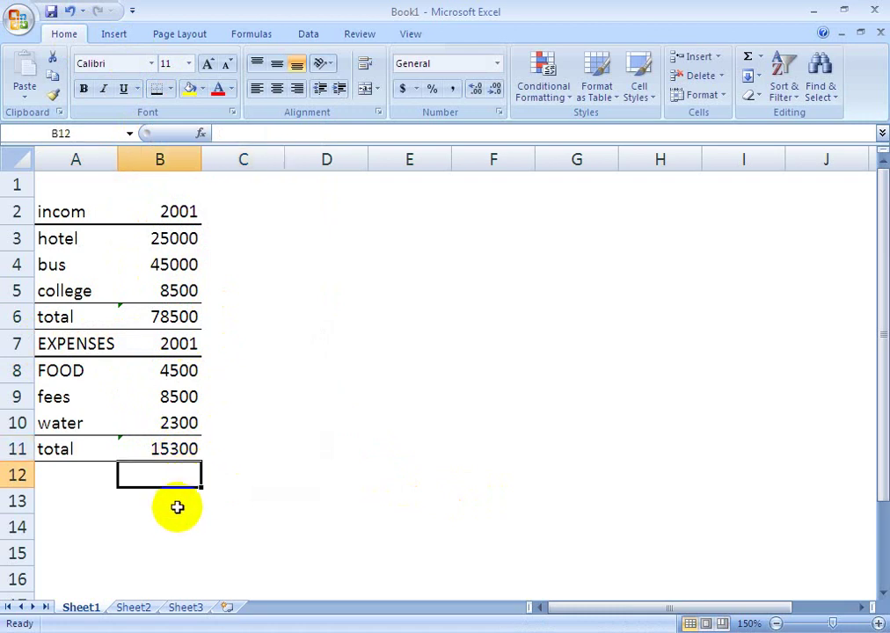
Label B12 'profit' and give C12 a top and thick bottom border.
{"action": "type", "text": "profit"}
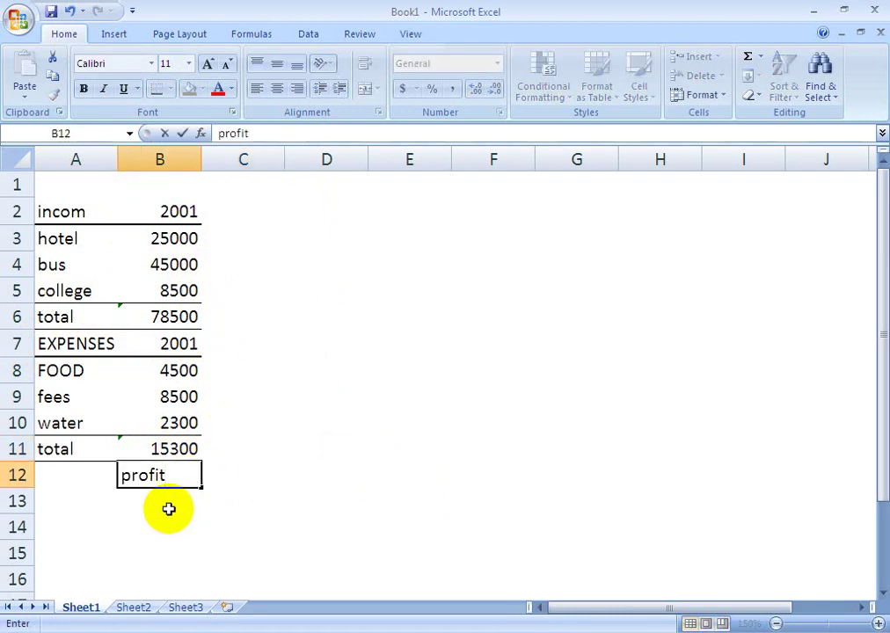
{"action": "left_click", "coordinate": [251, 480]}
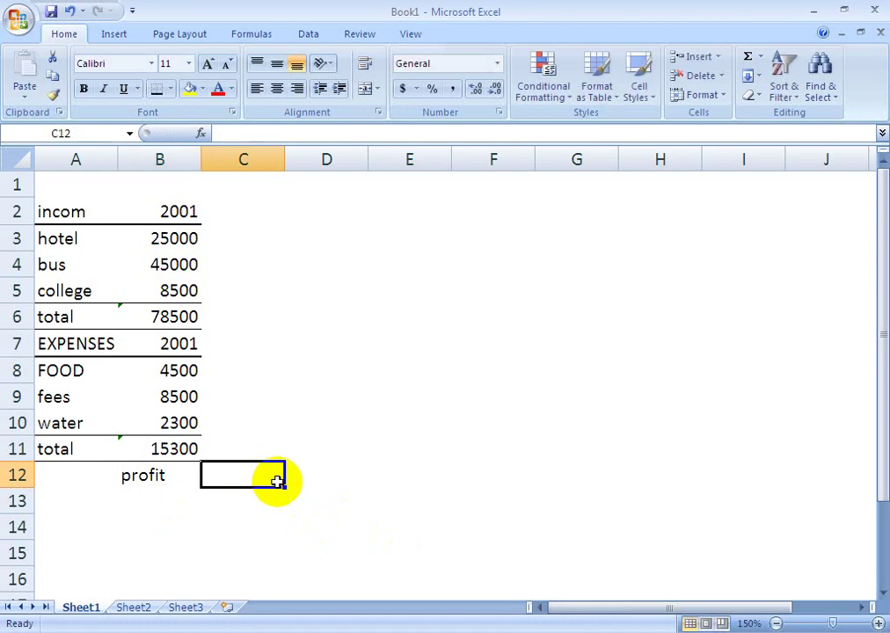
{"action": "left_click", "coordinate": [170, 89]}
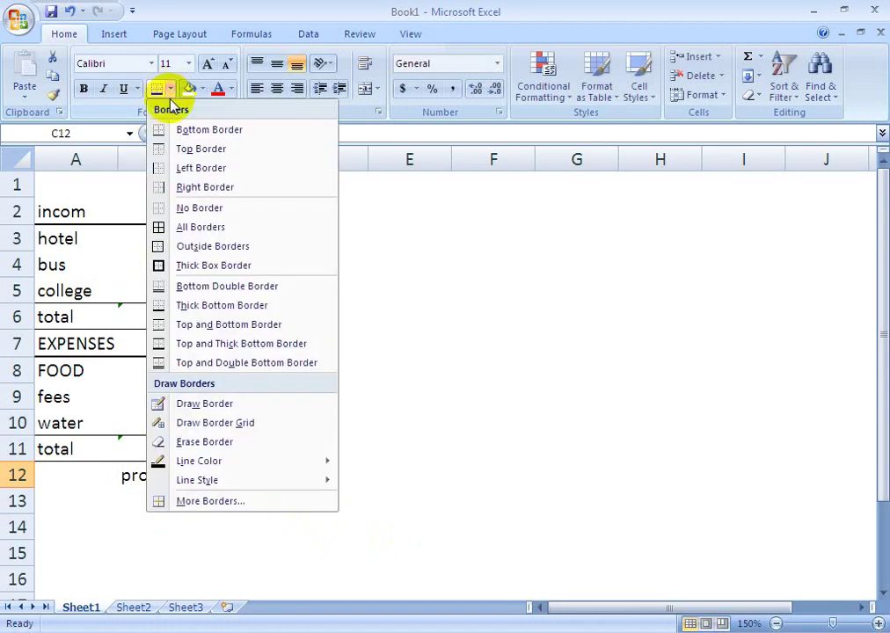
{"action": "left_click", "coordinate": [209, 346]}
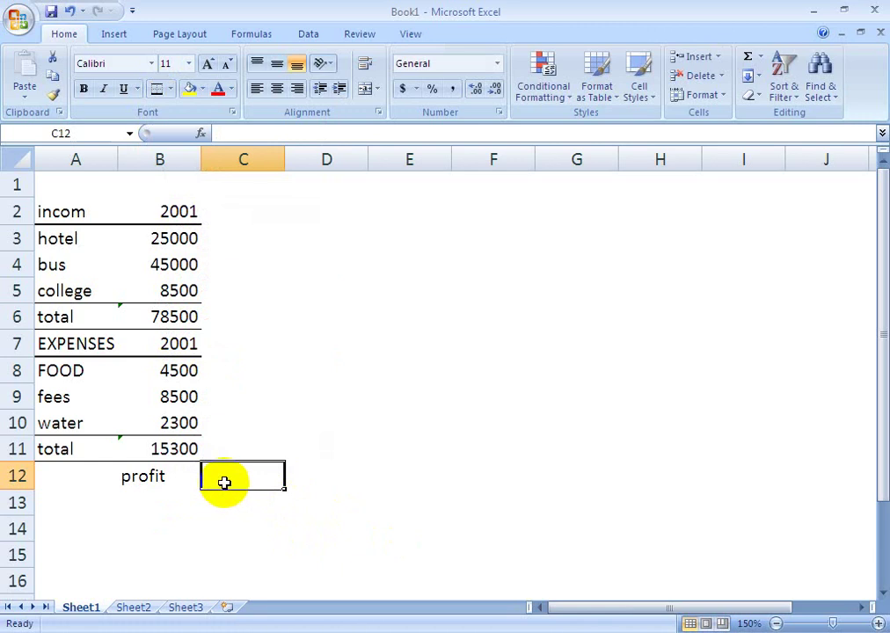
Enter =B6-B11 in C12 so the profit shows 63200.
{"action": "type", "text": "="}
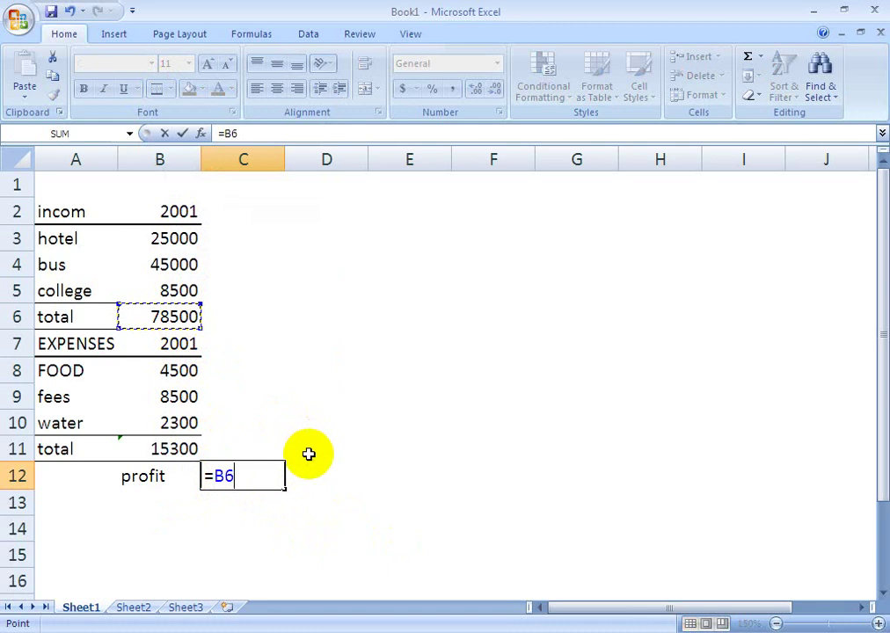
{"action": "type", "text": "-"}
{"action": "left_click", "coordinate": [189, 451]}
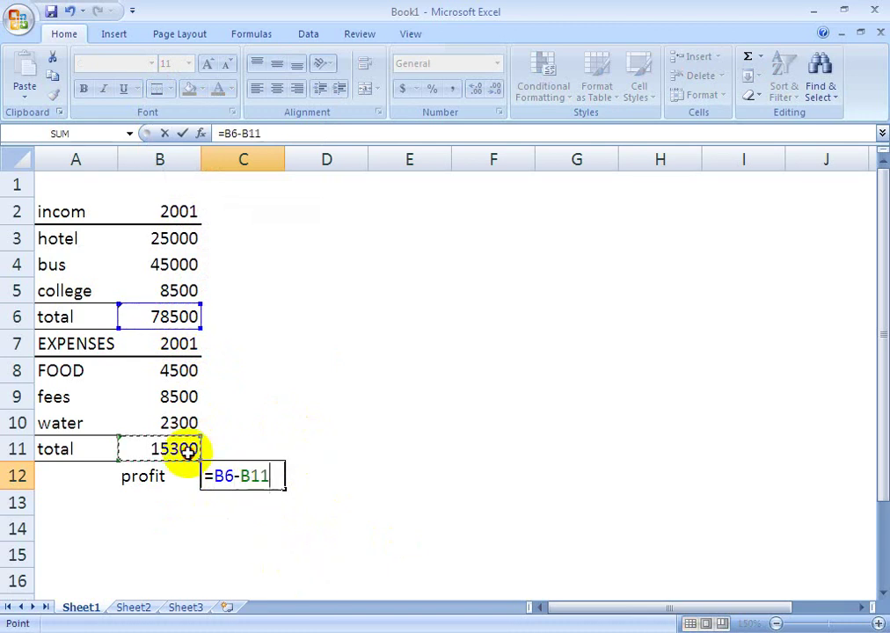
{"action": "key", "text": "Return"}
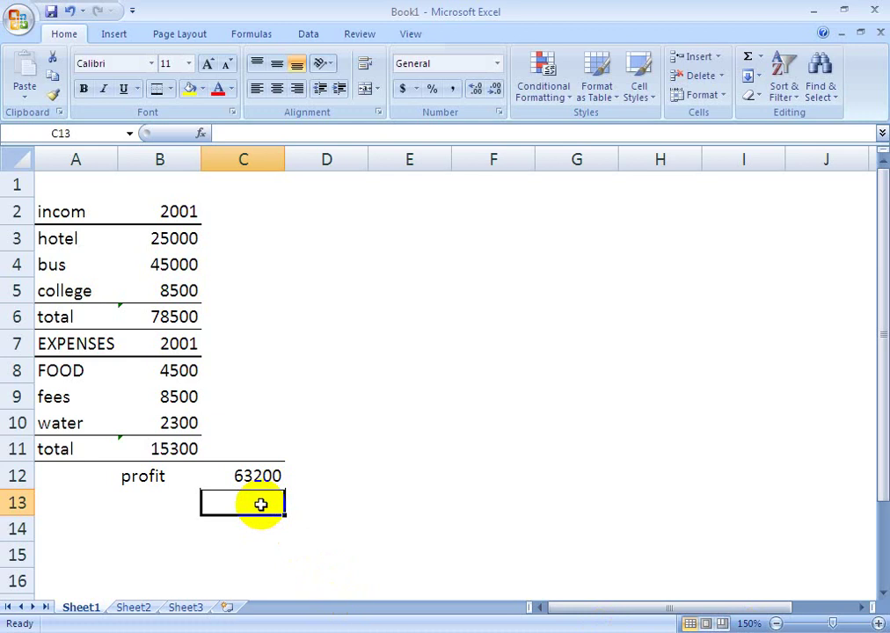
Change fees to 4500 after trying 78000, and college income to 7800.
{"action": "left_click", "coordinate": [165, 399]}
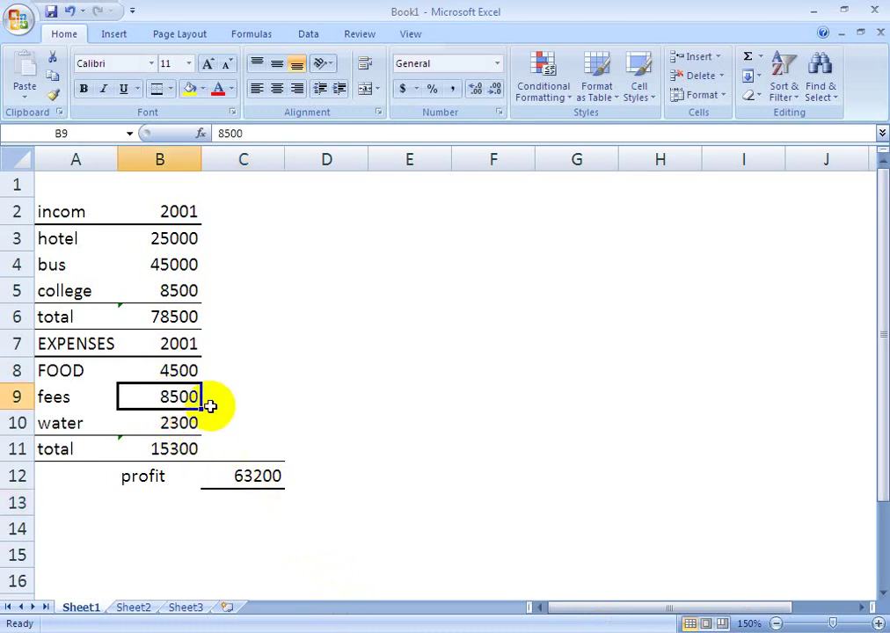
{"action": "type", "text": "7"}
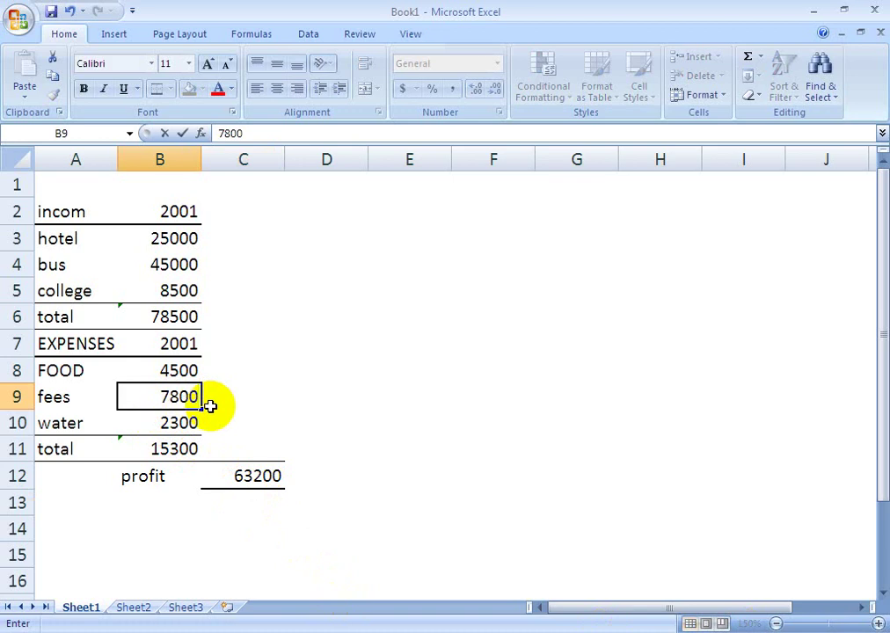
{"action": "type", "text": "0"}
{"action": "key", "text": "Return"}
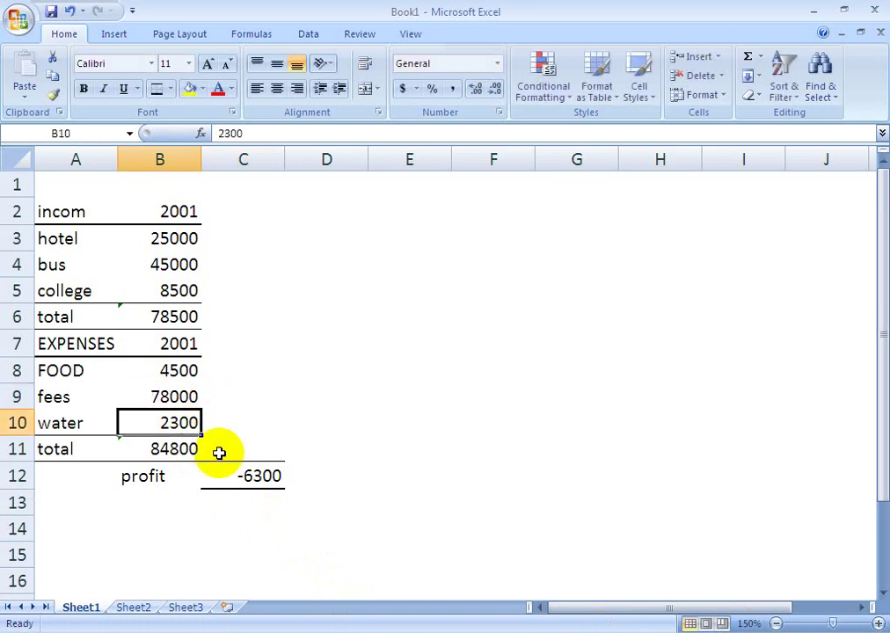
{"action": "left_click", "coordinate": [178, 395]}
{"action": "type", "text": "45"}
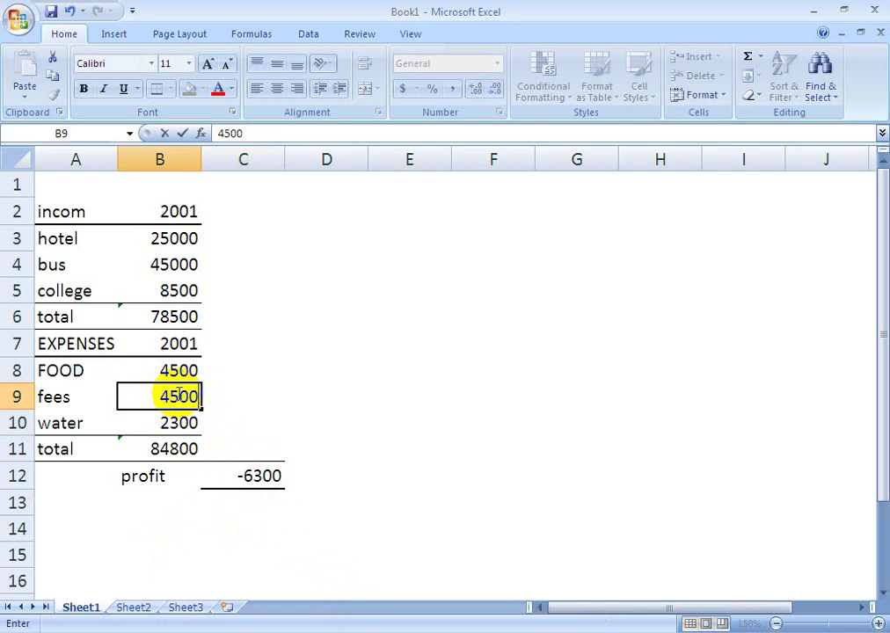
{"action": "key", "text": "Return"}
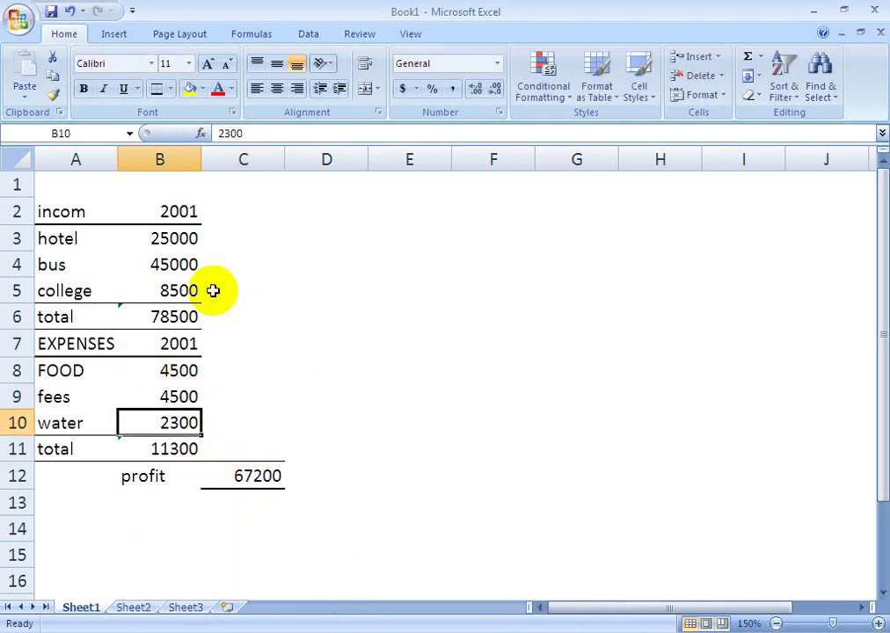
{"action": "left_click", "coordinate": [176, 290]}
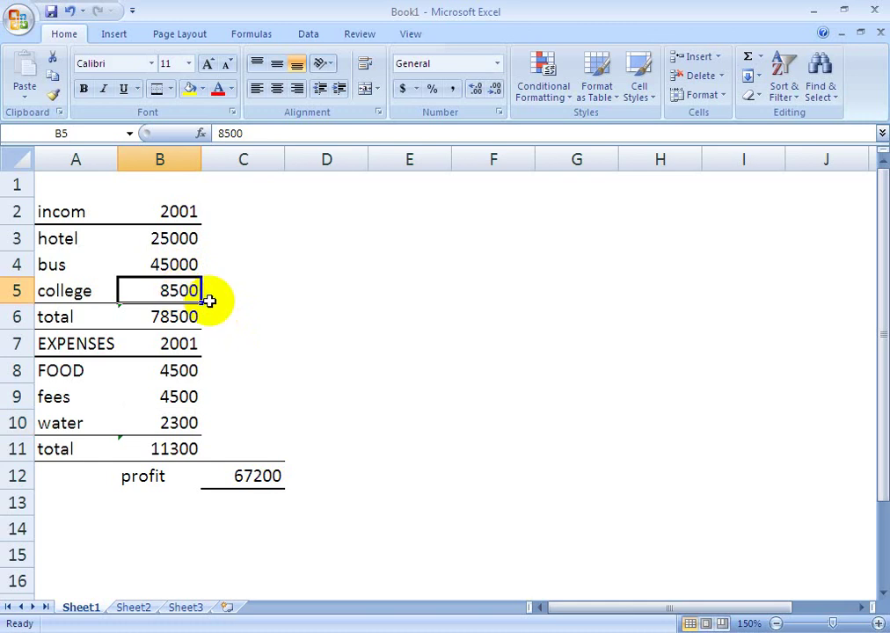
{"action": "type", "text": "78"}
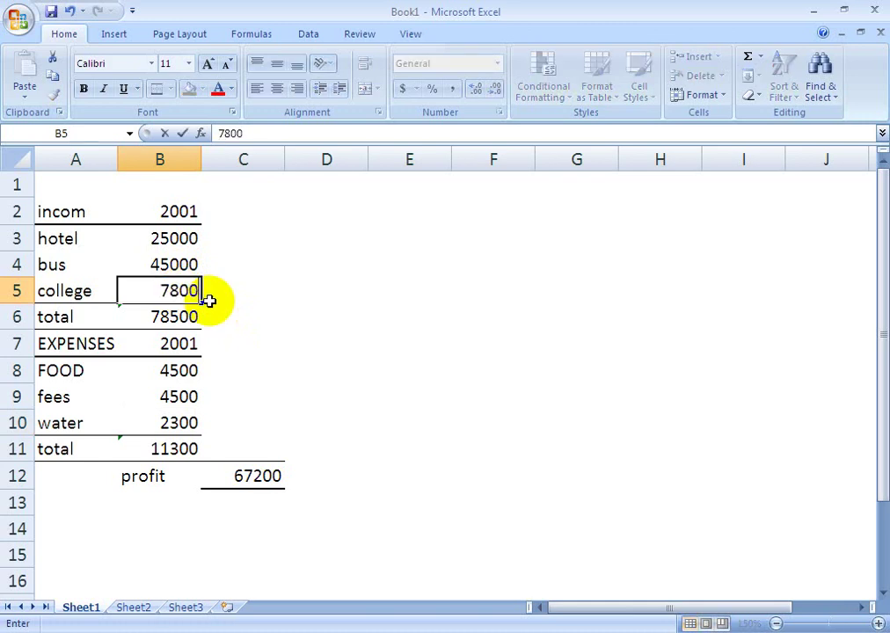
{"action": "key", "text": "Return"}
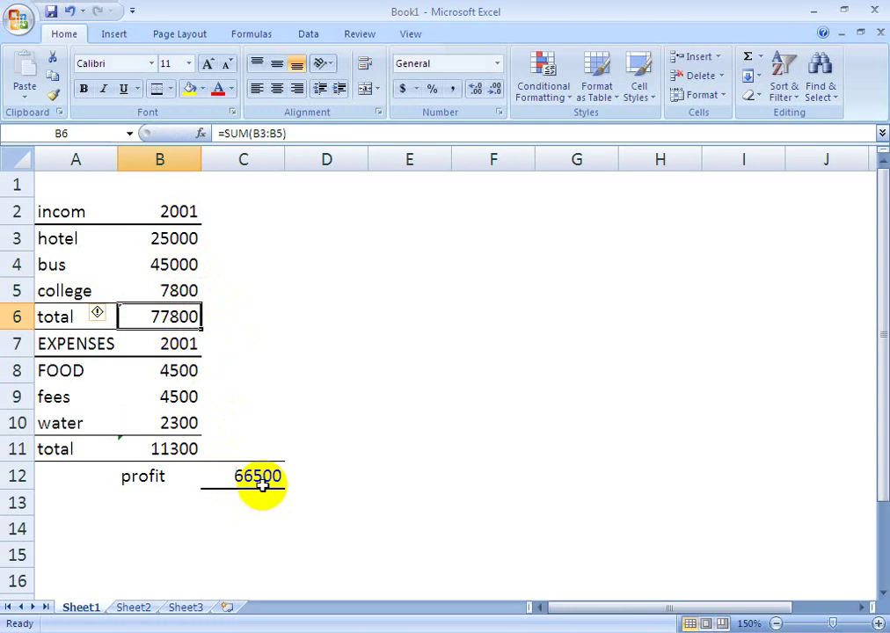
Set water to 4500 after trying 7800 and 78000, giving profit 64300.
{"action": "left_click", "coordinate": [162, 404]}
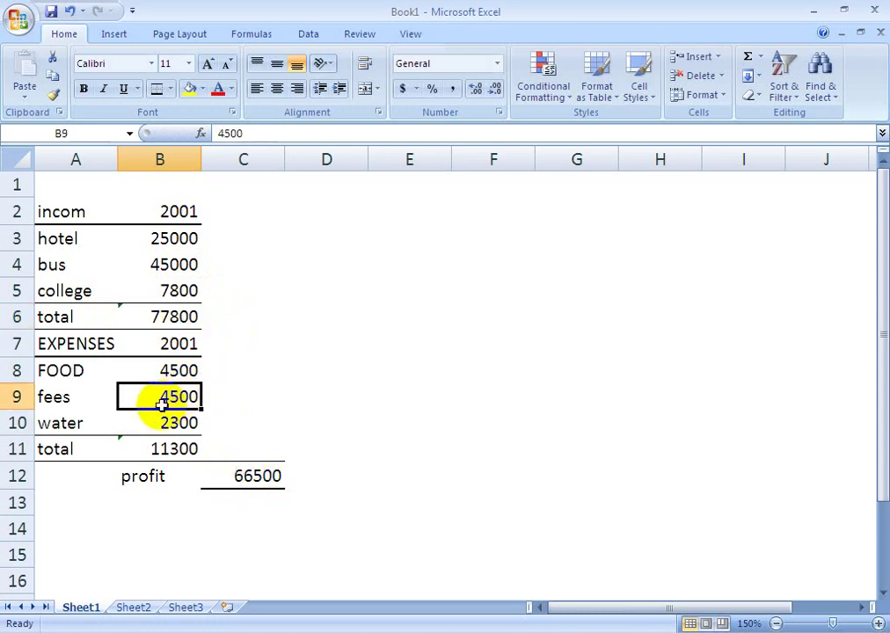
{"action": "left_click", "coordinate": [170, 424]}
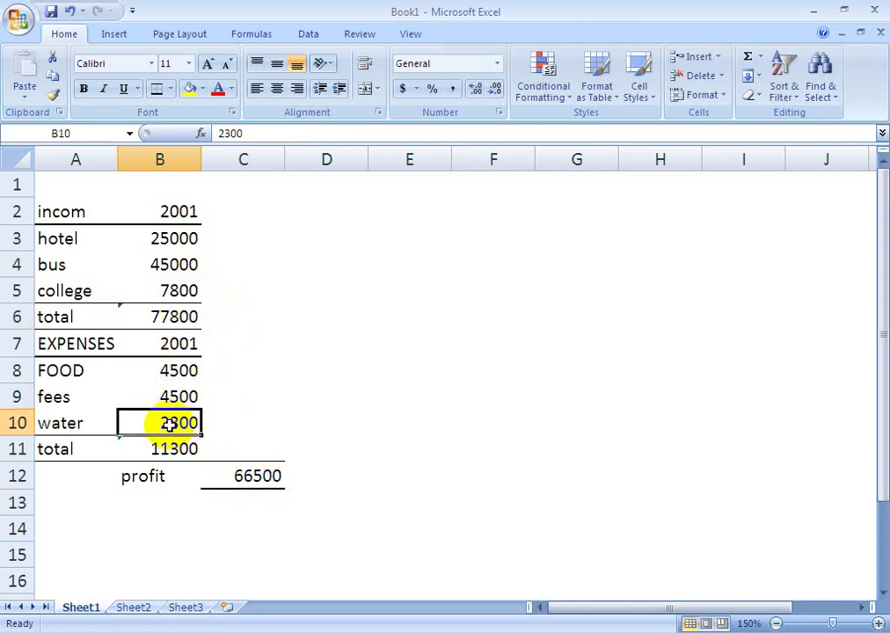
{"action": "type", "text": "78"}
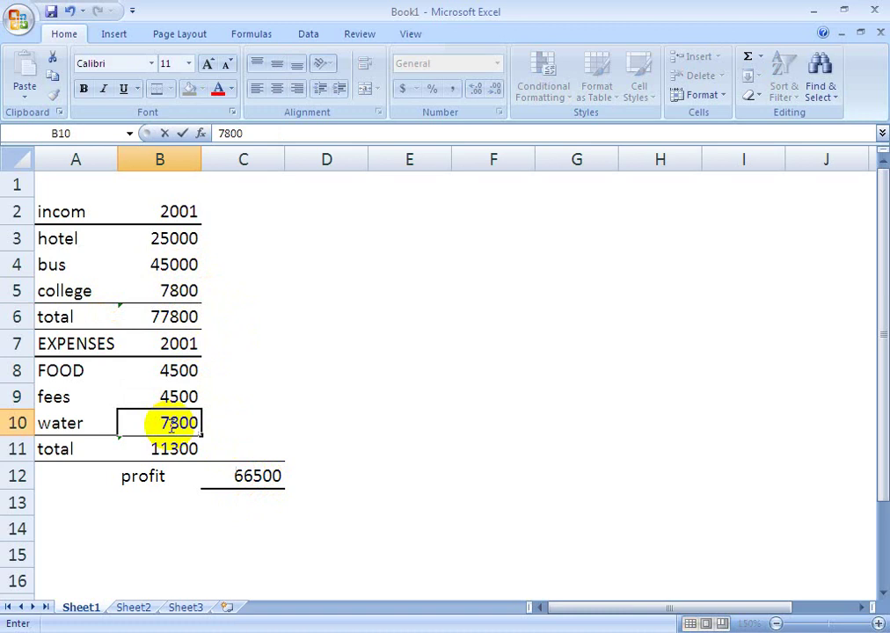
{"action": "key", "text": "Return"}
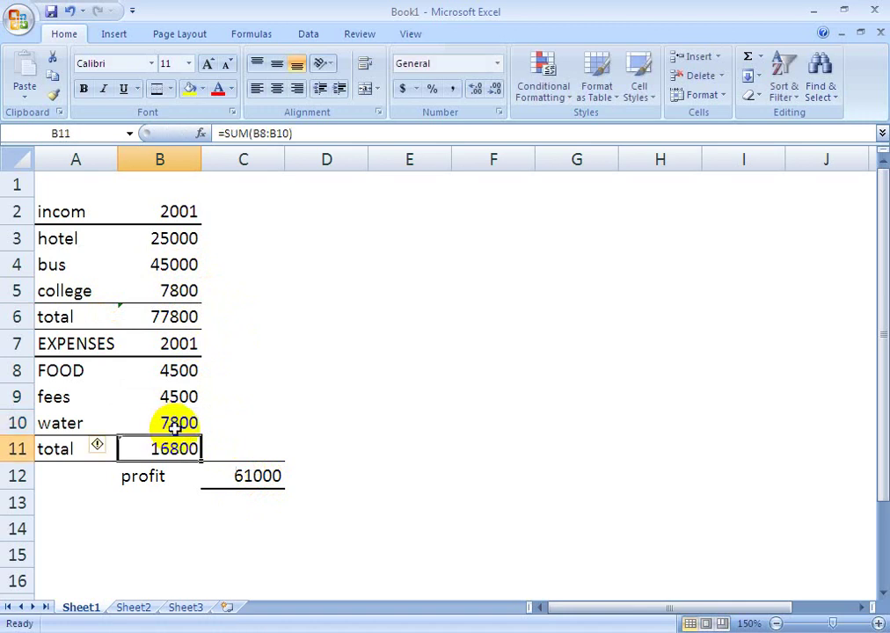
{"action": "left_click", "coordinate": [175, 425]}
{"action": "type", "text": "7"}
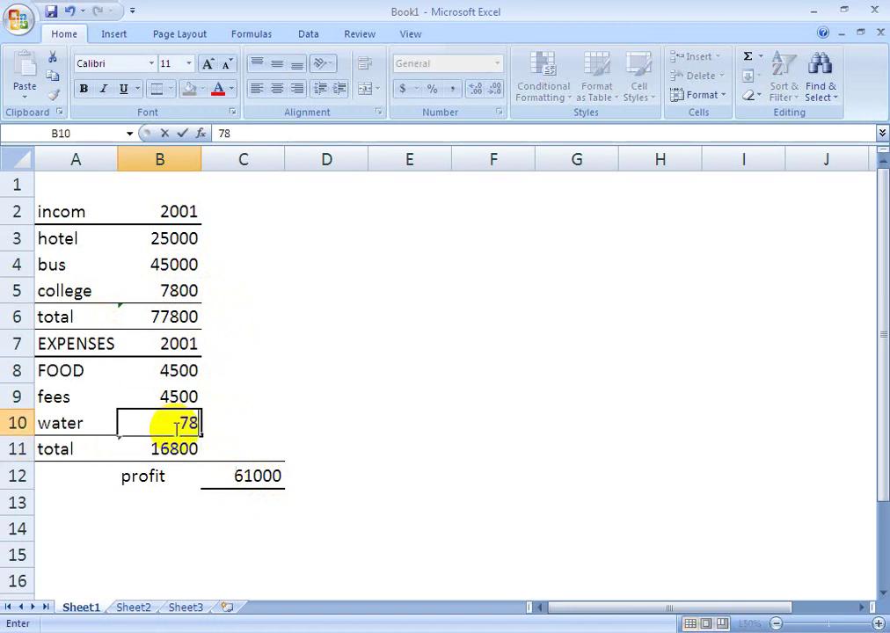
{"action": "type", "text": "000"}
{"action": "key", "text": "Return"}
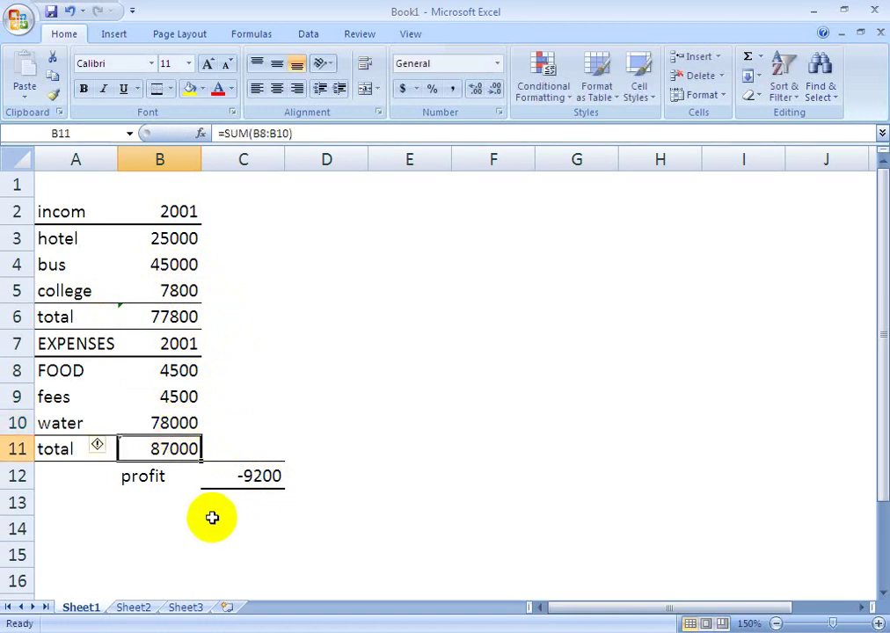
{"action": "left_click", "coordinate": [155, 420]}
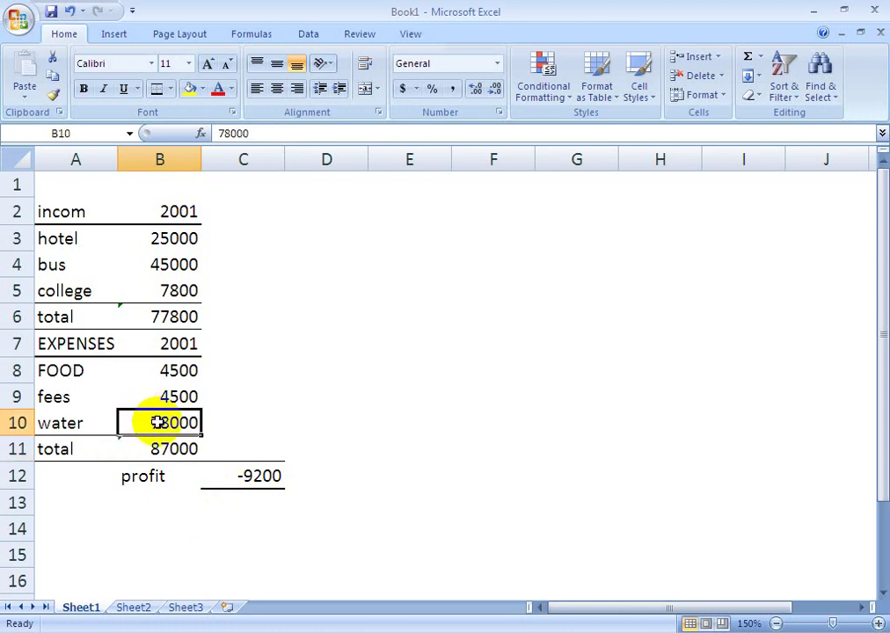
{"action": "type", "text": "4500"}
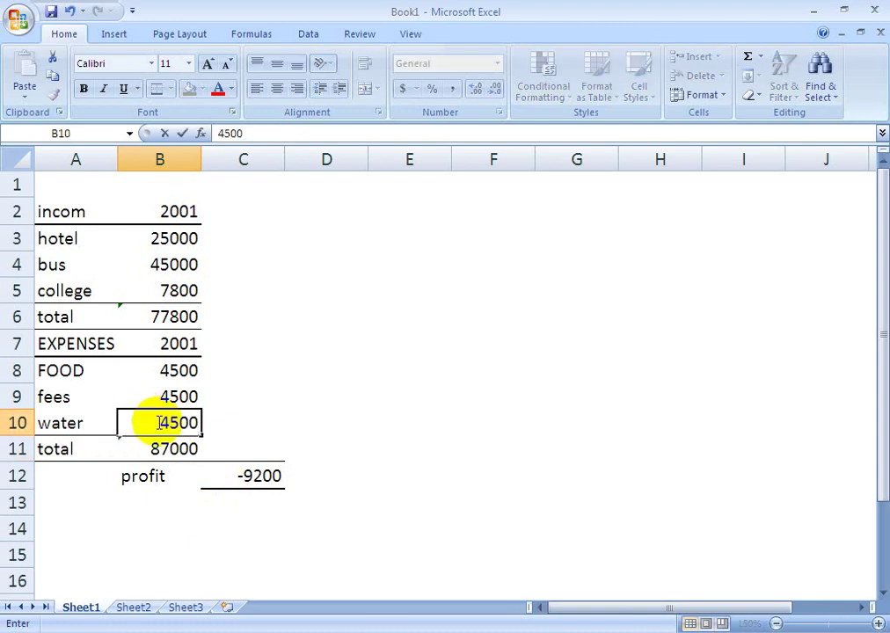
{"action": "key", "text": "Return"}
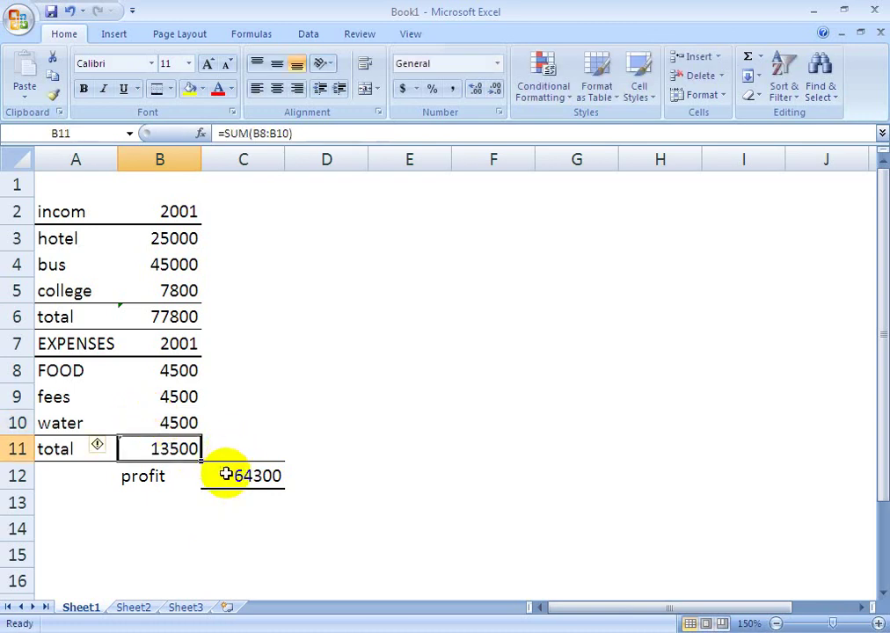